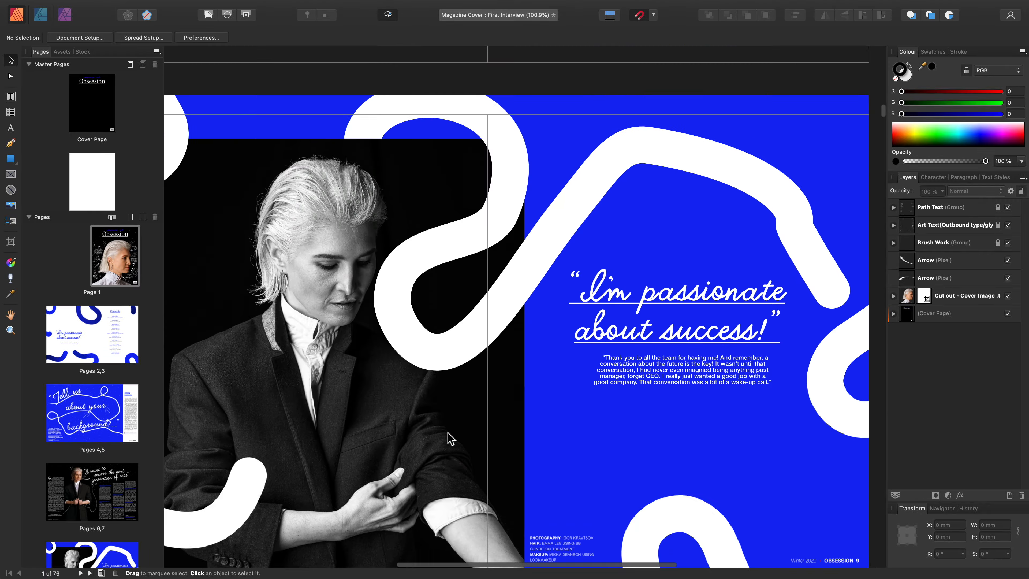
- On pages 4 and 5, hide the Text on Path group and make all three curves in the Curves group visible
{"action": "scroll", "coordinate": [452, 356], "scroll_direction": "up", "scroll_amount": 5}
{"action": "scroll", "coordinate": [454, 359], "scroll_direction": "up", "scroll_amount": 15}
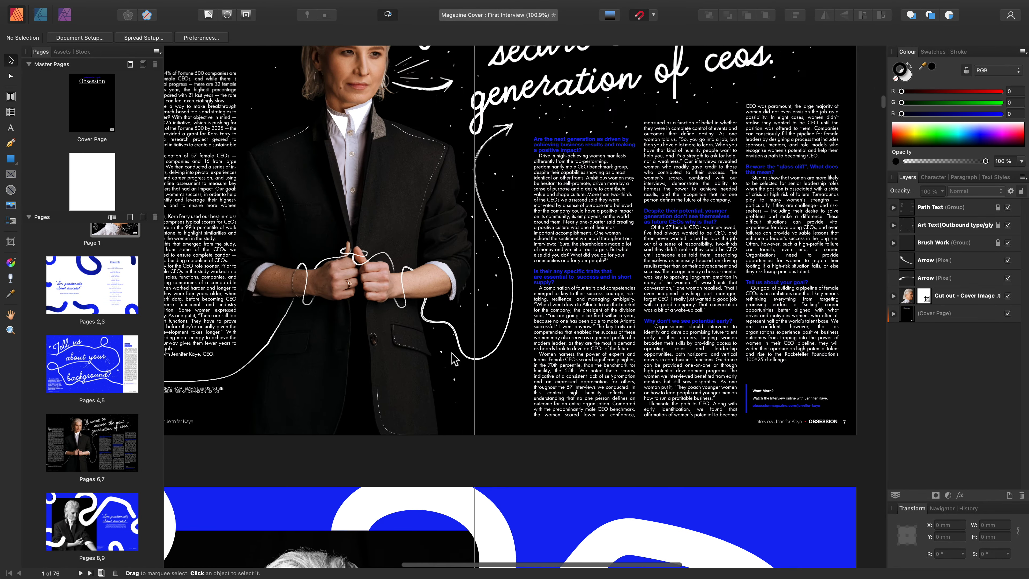
{"action": "scroll", "coordinate": [445, 356], "scroll_direction": "up", "scroll_amount": 2}
{"action": "scroll", "coordinate": [446, 356], "scroll_direction": "left", "scroll_amount": 2}
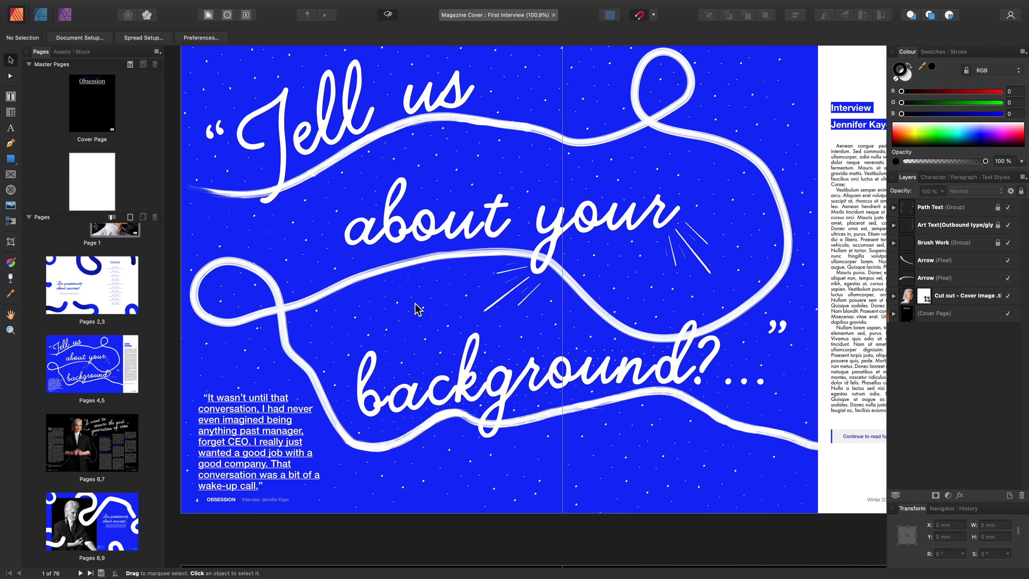
{"action": "key", "text": "super+0"}
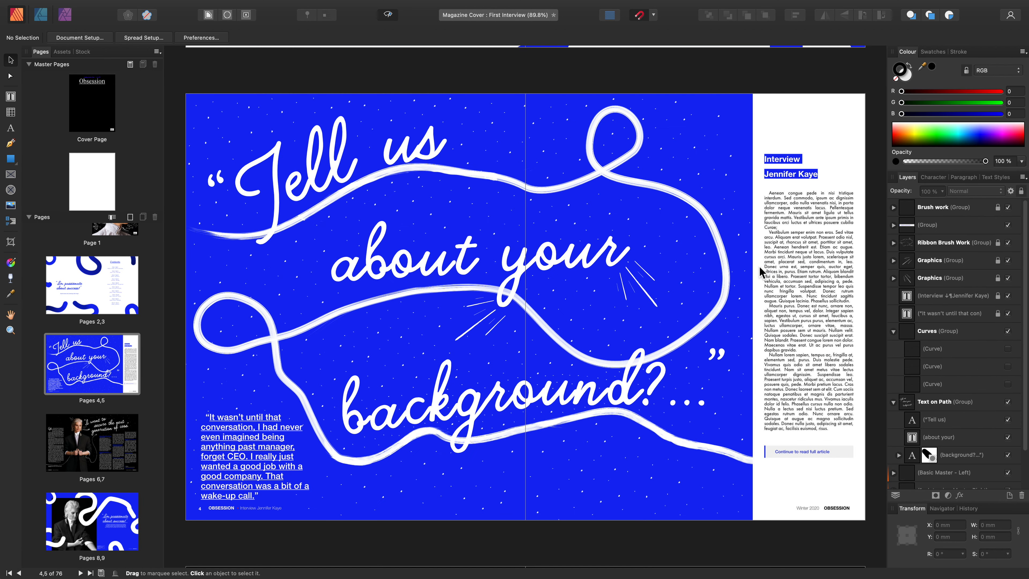
{"action": "left_click", "coordinate": [1007, 401]}
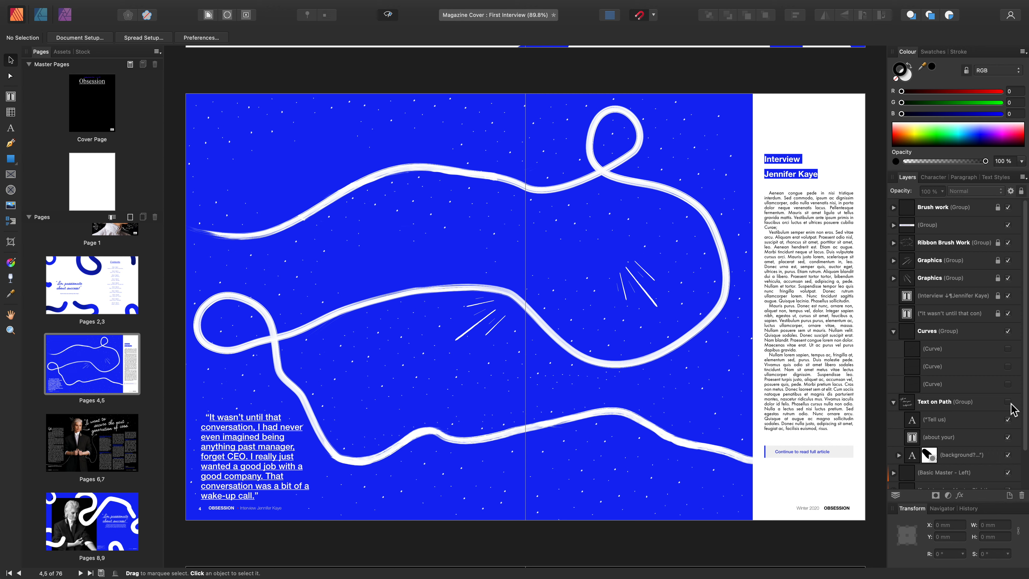
{"action": "left_click", "coordinate": [963, 349]}
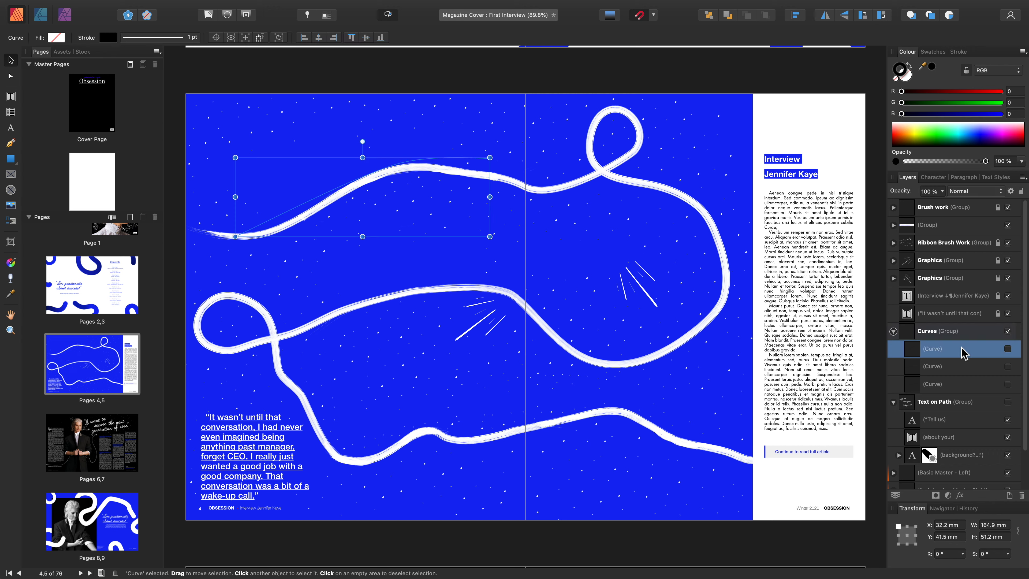
{"action": "left_click", "coordinate": [1007, 348]}
{"action": "left_click", "coordinate": [1007, 365]}
{"action": "left_click", "coordinate": [1008, 383]}
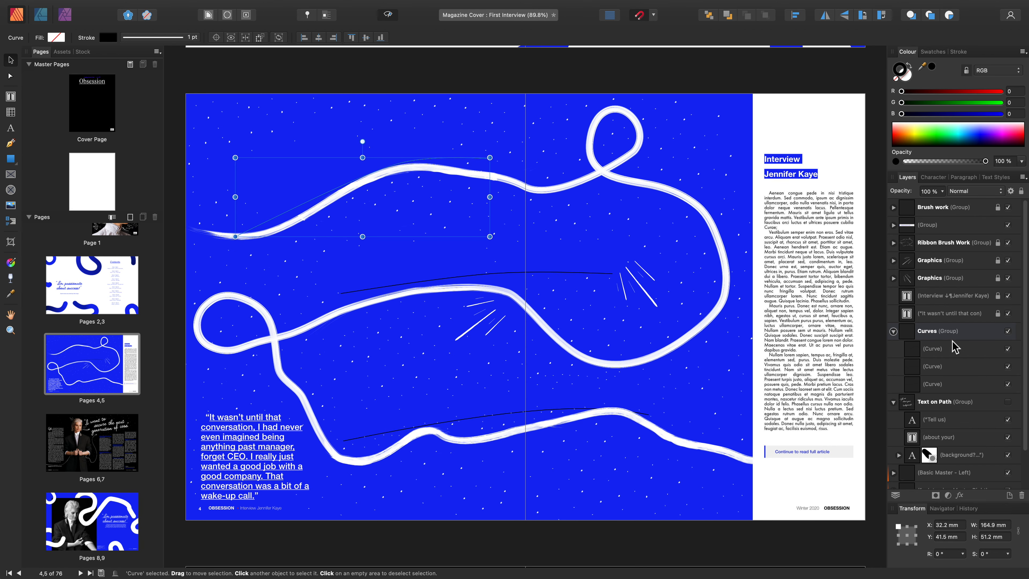
- Turn the topmost curve into an artistic text path, start it near the curve's lower end, and enter "Tell us"
{"action": "left_click", "coordinate": [939, 349]}
{"action": "scroll", "coordinate": [283, 215], "scroll_direction": "up", "scroll_amount": 5}
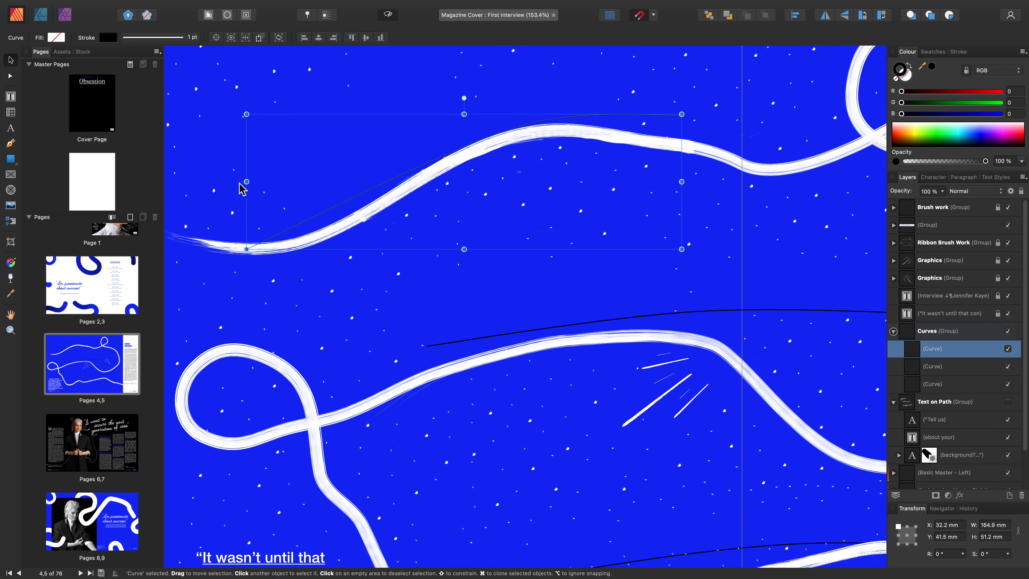
{"action": "left_click", "coordinate": [9, 129]}
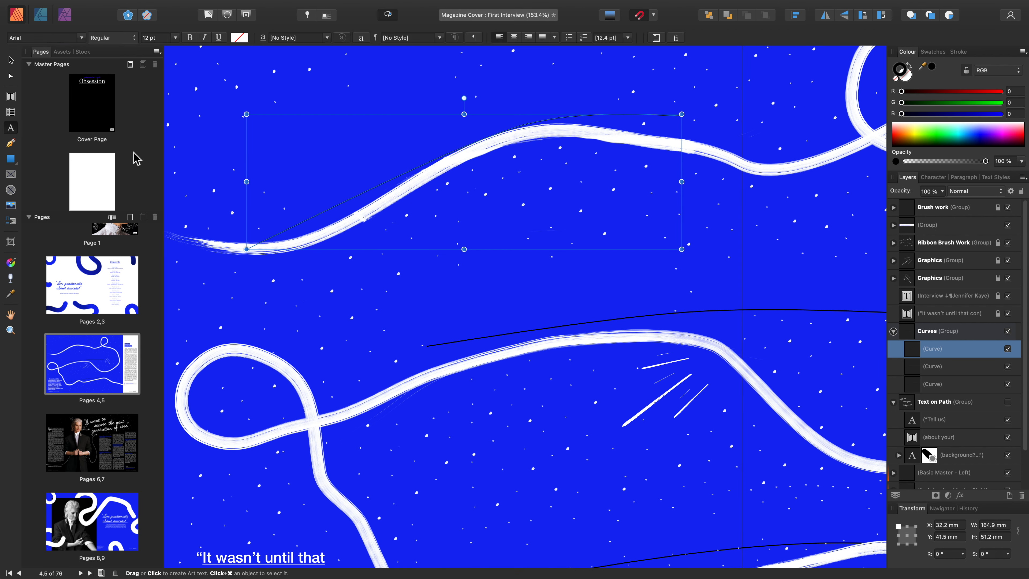
{"action": "left_click", "coordinate": [11, 99]}
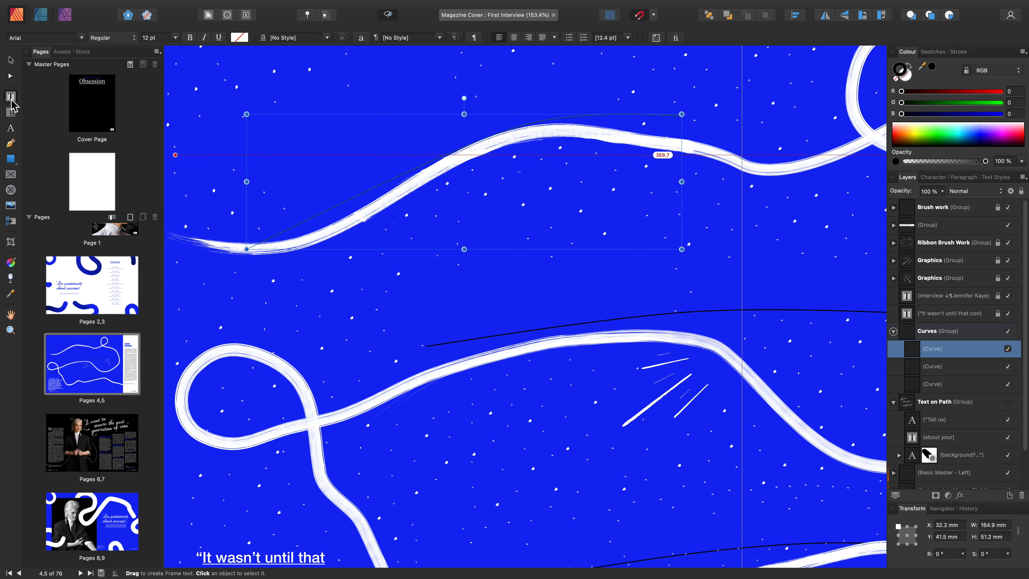
{"action": "key", "text": "t"}
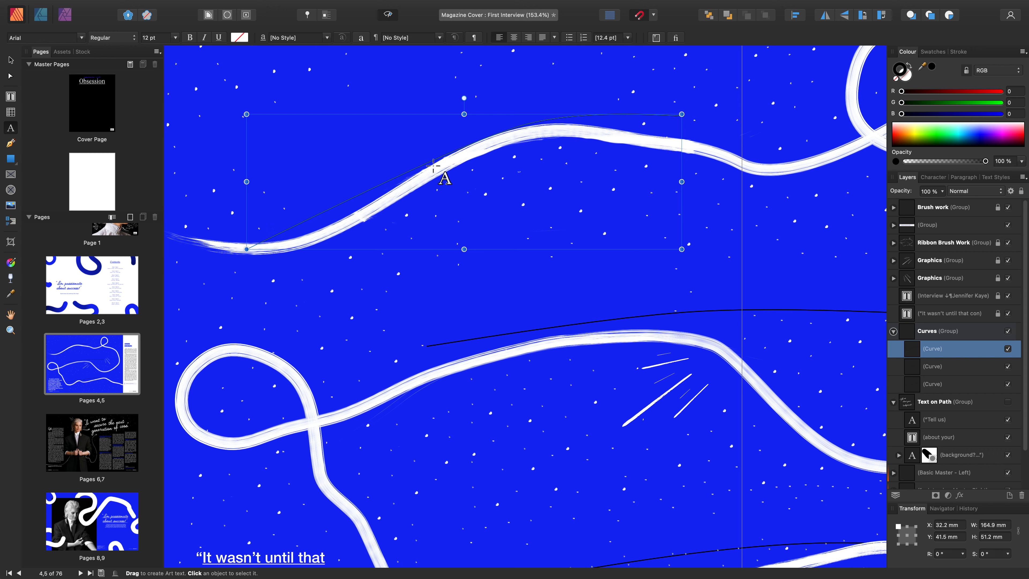
{"action": "left_click", "coordinate": [359, 207]}
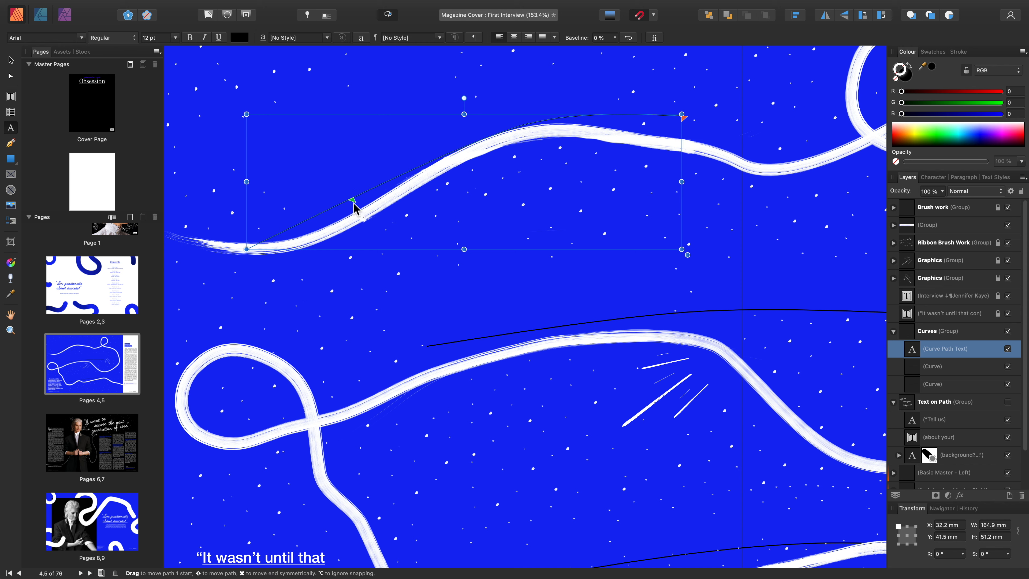
{"action": "left_click_drag", "start_coordinate": [353, 201], "coordinate": [303, 225]}
{"action": "type", "text": "Tell us"}
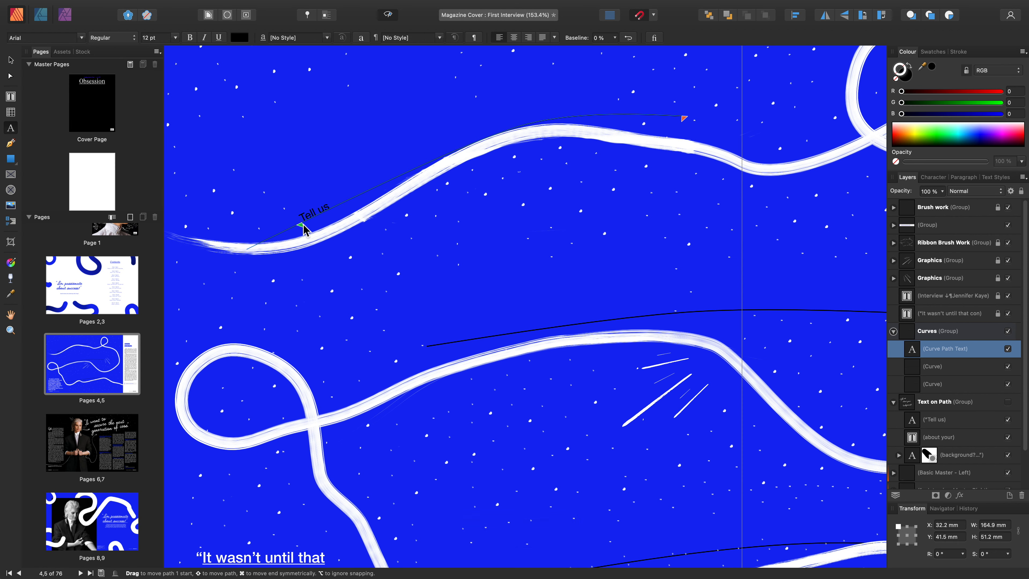
- Apply the Pull Quote text style to the whole "Tell us" path text
{"action": "key", "text": "super+a"}
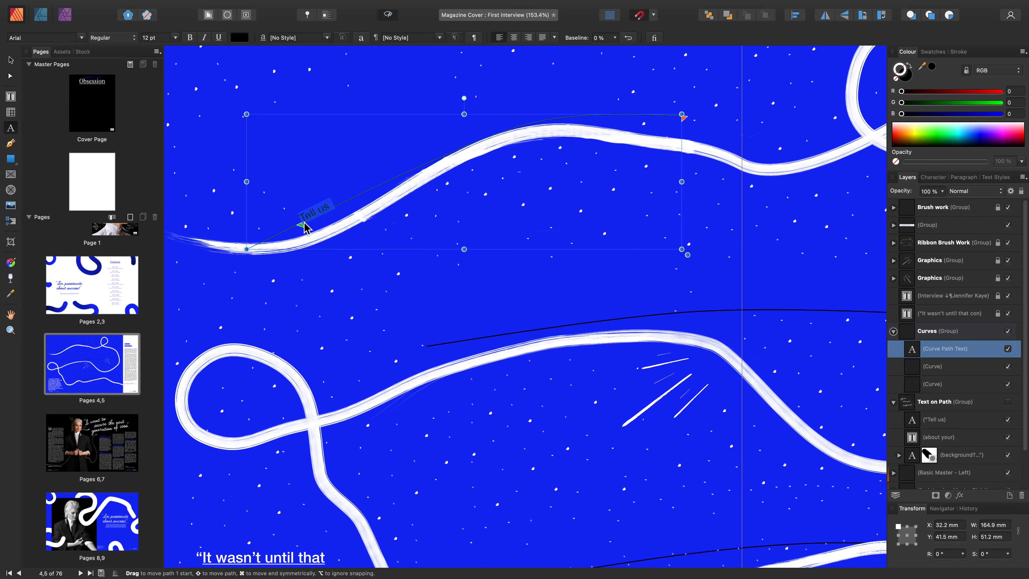
{"action": "left_click", "coordinate": [993, 178]}
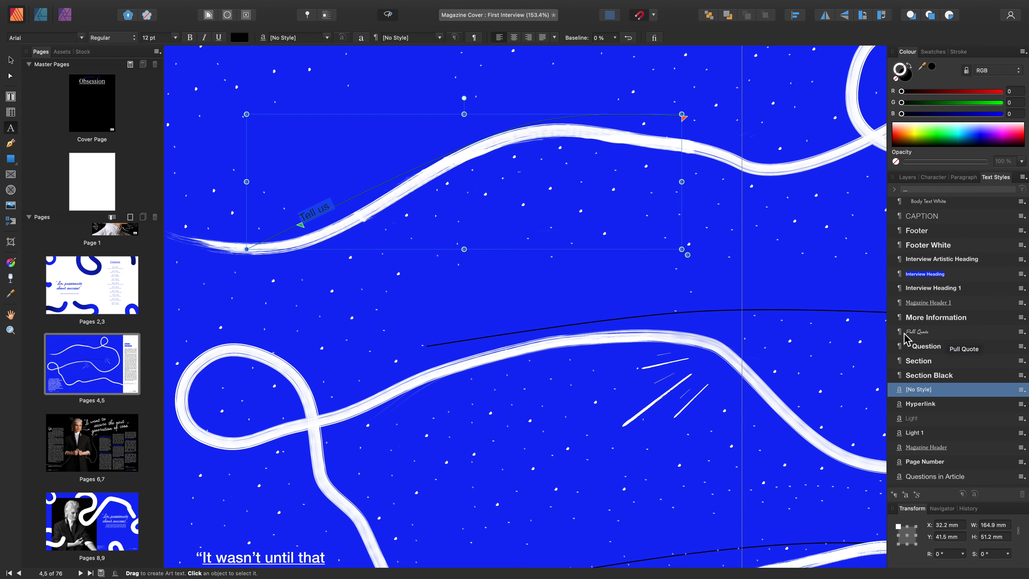
{"action": "left_click", "coordinate": [941, 336]}
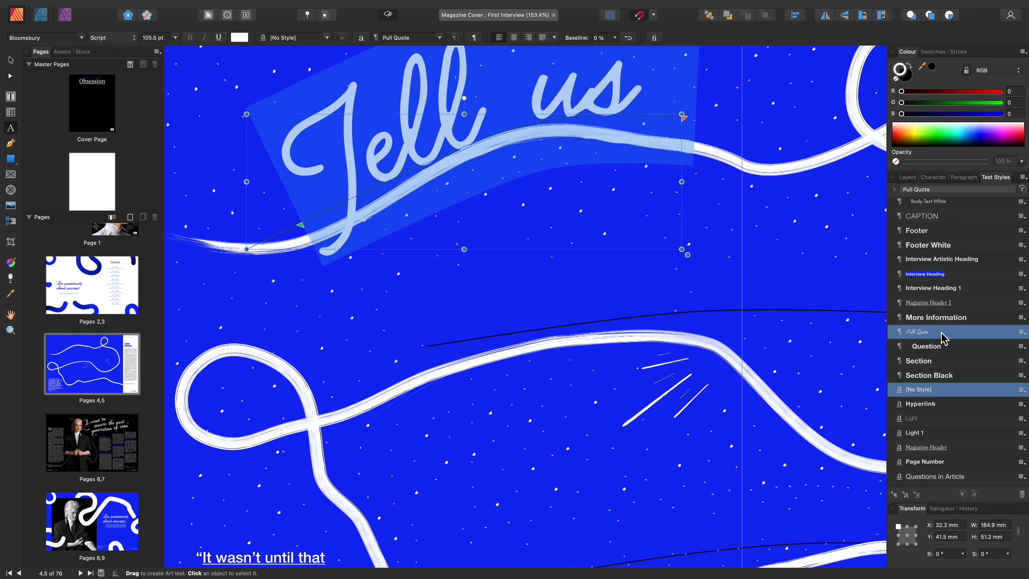
- Shift the "Tell us" start point slightly back along its curve and insert an opening quotation mark before the text
{"action": "scroll", "coordinate": [639, 168], "scroll_direction": "up", "scroll_amount": 2}
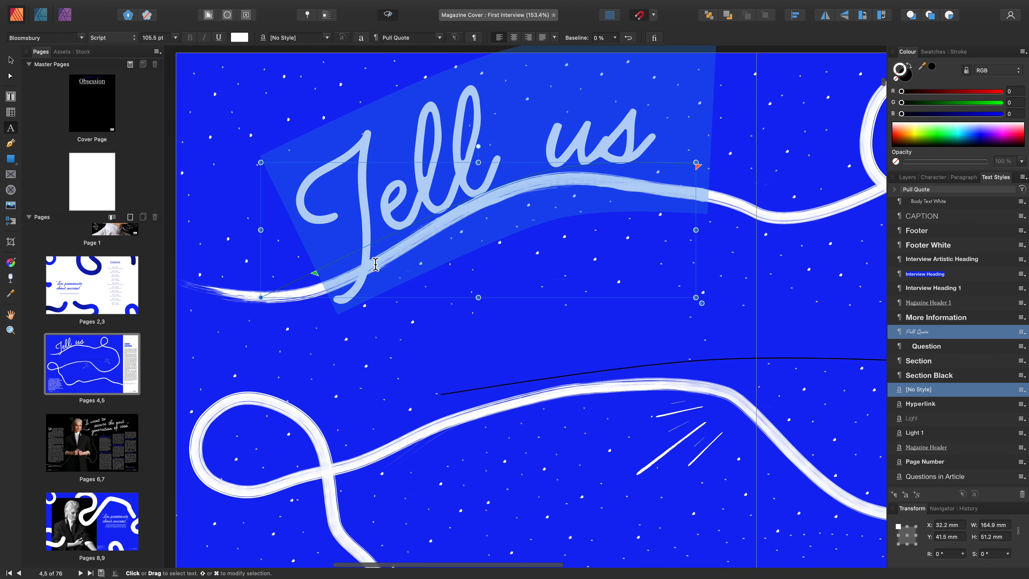
{"action": "mouse_move", "coordinate": [315, 274]}
{"action": "left_mouse_down"}
{"action": "mouse_move", "coordinate": [267, 299]}
{"action": "mouse_move", "coordinate": [339, 271]}
{"action": "mouse_move", "coordinate": [307, 280]}
{"action": "left_mouse_up"}
{"action": "left_click", "coordinate": [289, 238]}
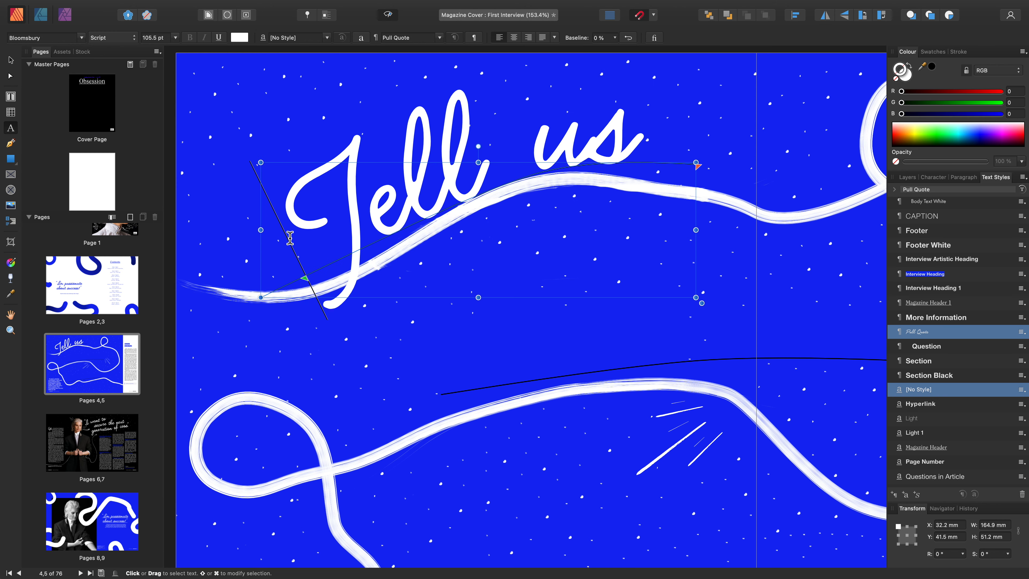
{"action": "type", "text": "“"}
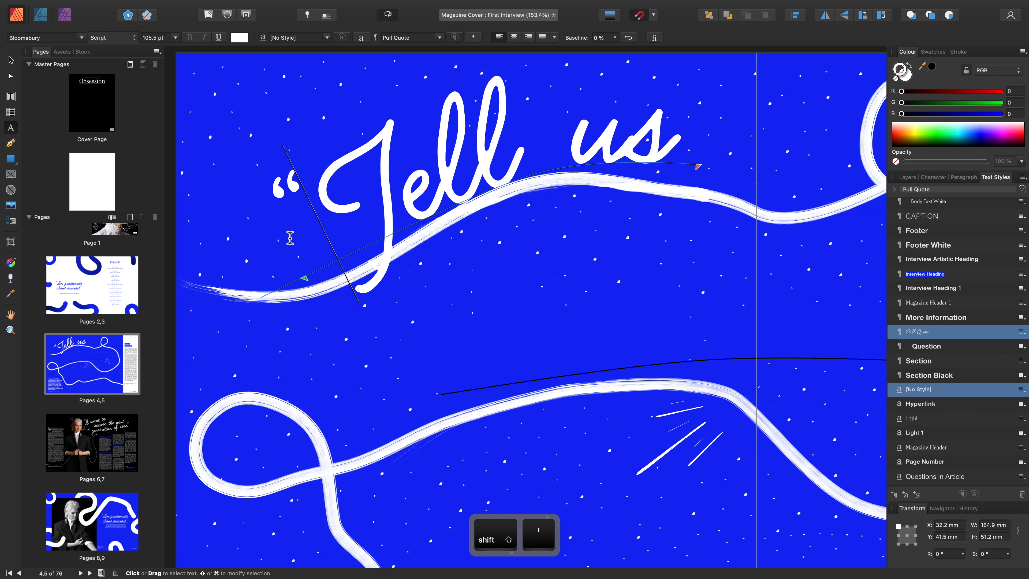
- Place artistic text on the middle curve in the Pull Quote style and enter "About your"
{"action": "scroll", "coordinate": [290, 238], "scroll_direction": "right", "scroll_amount": 5}
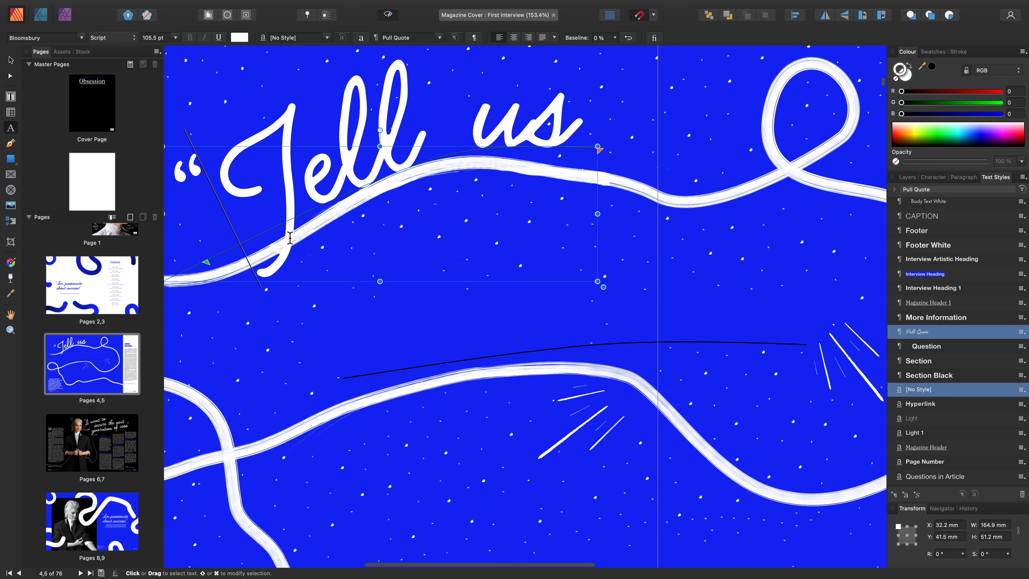
{"action": "left_click", "coordinate": [362, 377]}
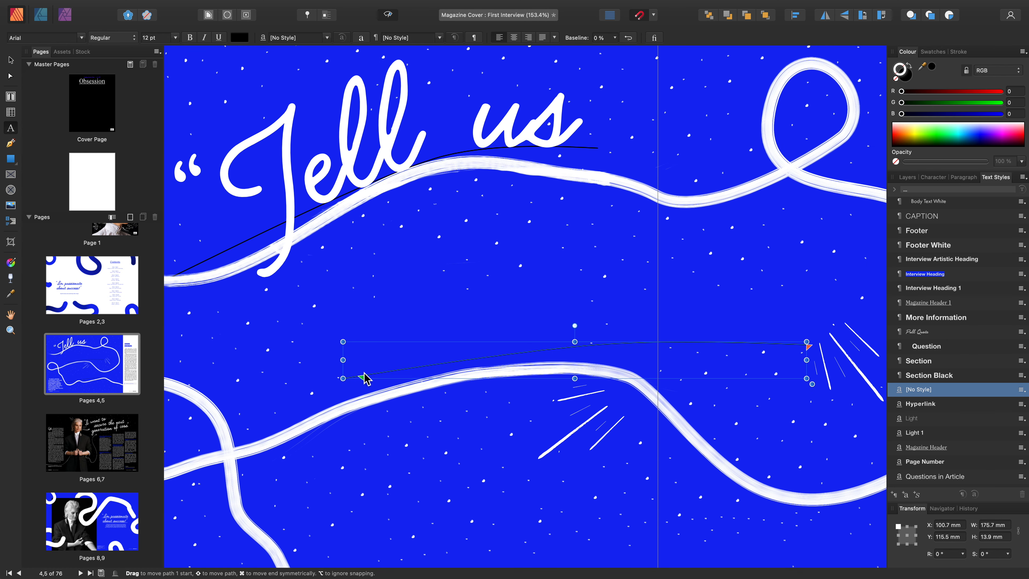
{"action": "left_click", "coordinate": [952, 336]}
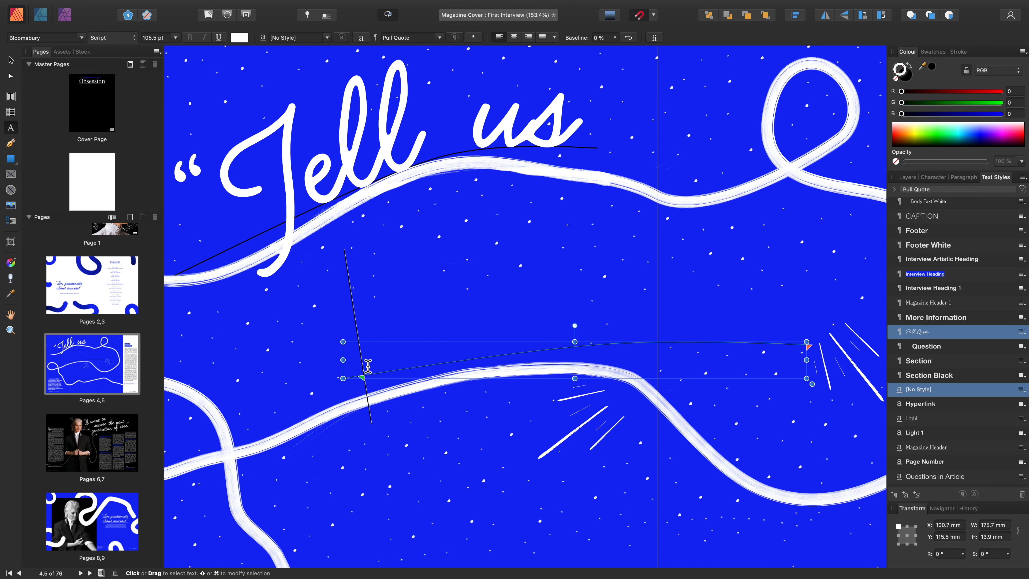
{"action": "type", "text": "About you"}
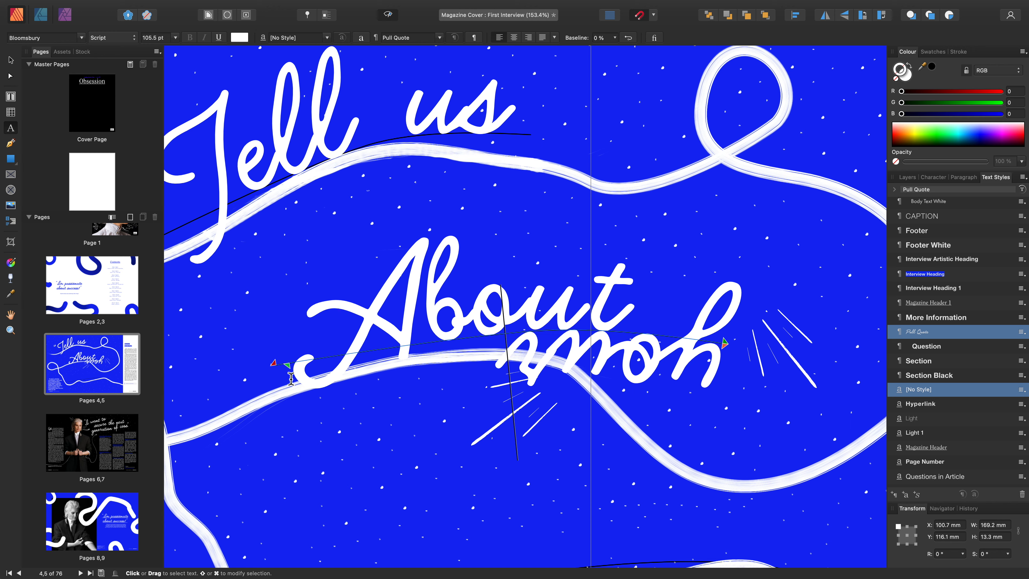
- Change the "About your" text to lower case and move its start point back to the beginning of the curve
{"action": "key", "text": "super+a"}
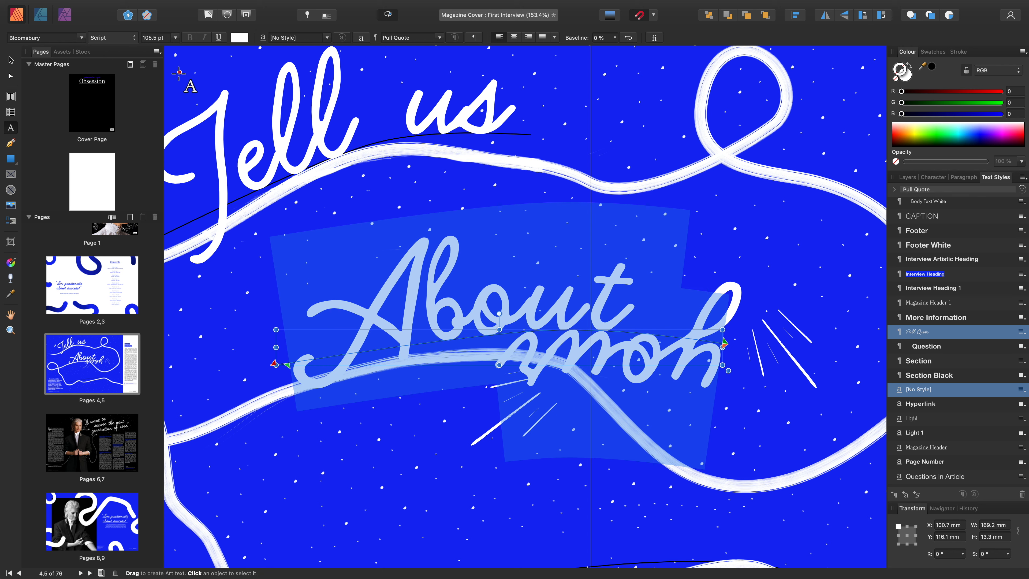
{"action": "left_click", "coordinate": [218, 7]}
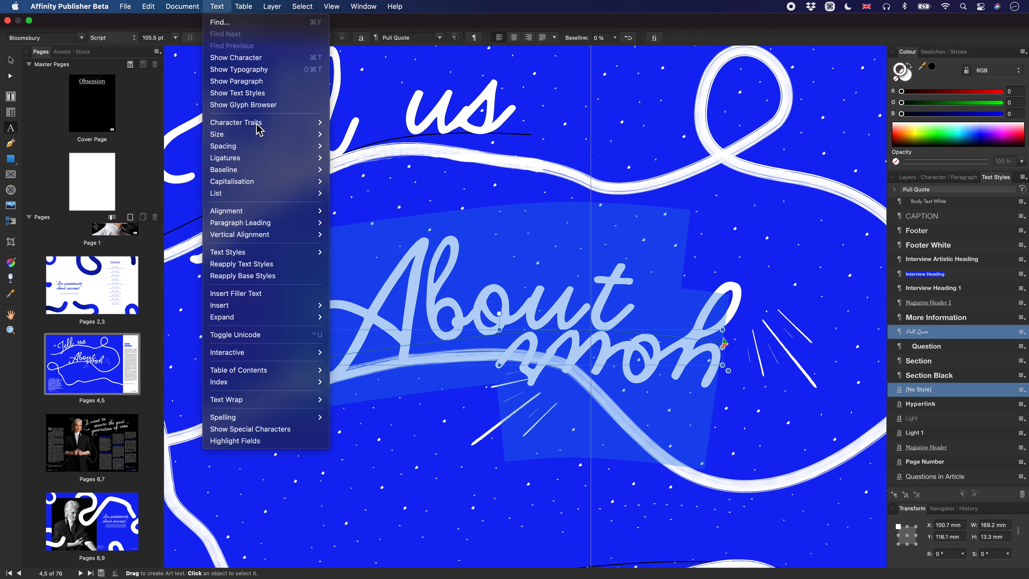
{"action": "mouse_move", "coordinate": [288, 187]}
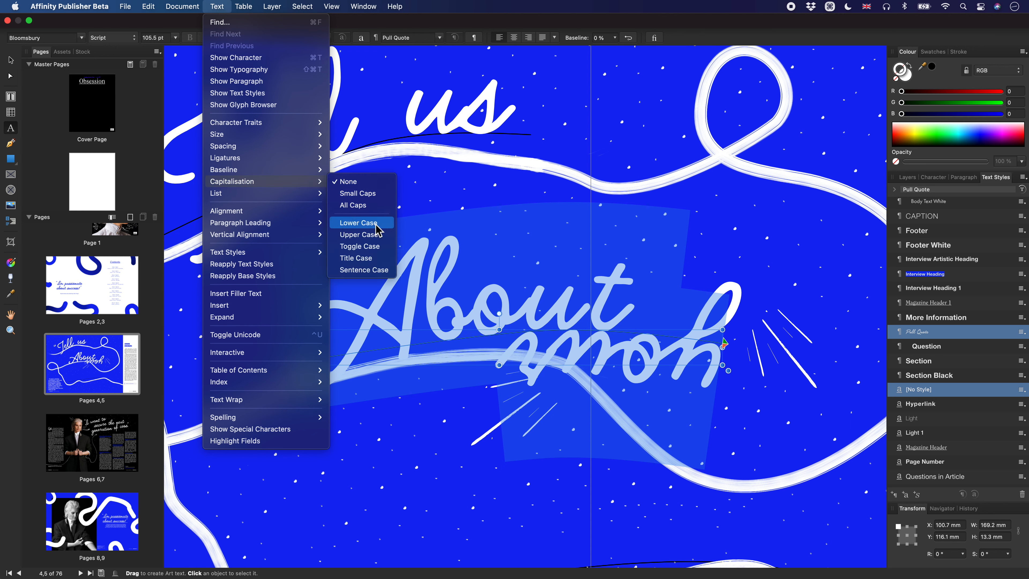
{"action": "left_click", "coordinate": [388, 224]}
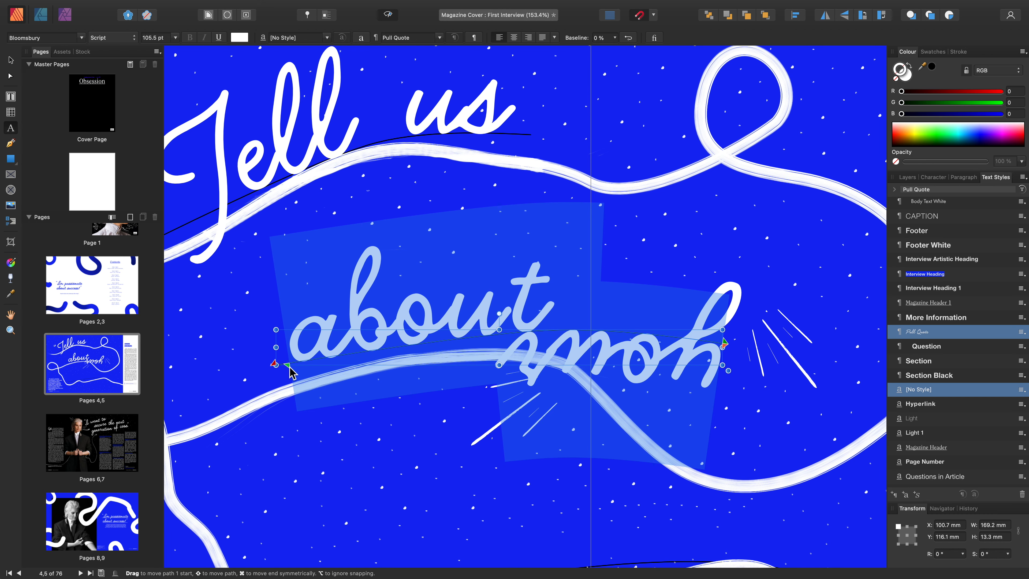
{"action": "left_click_drag", "start_coordinate": [290, 367], "coordinate": [275, 368]}
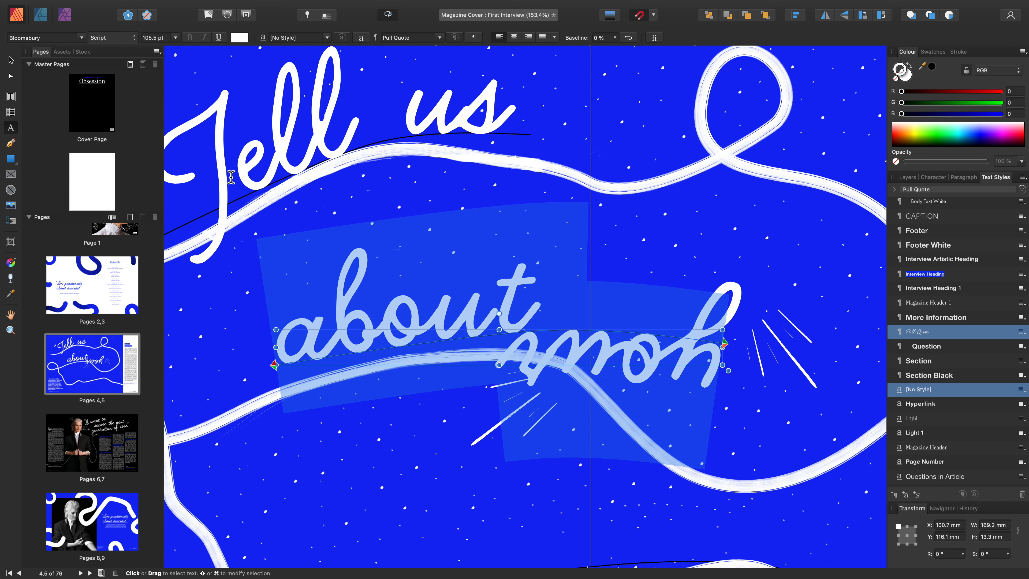
- Try starting "about your" midway along its curve, toggle the overflow text display, and return the start point to the curve's beginning
{"action": "left_click", "coordinate": [176, 38]}
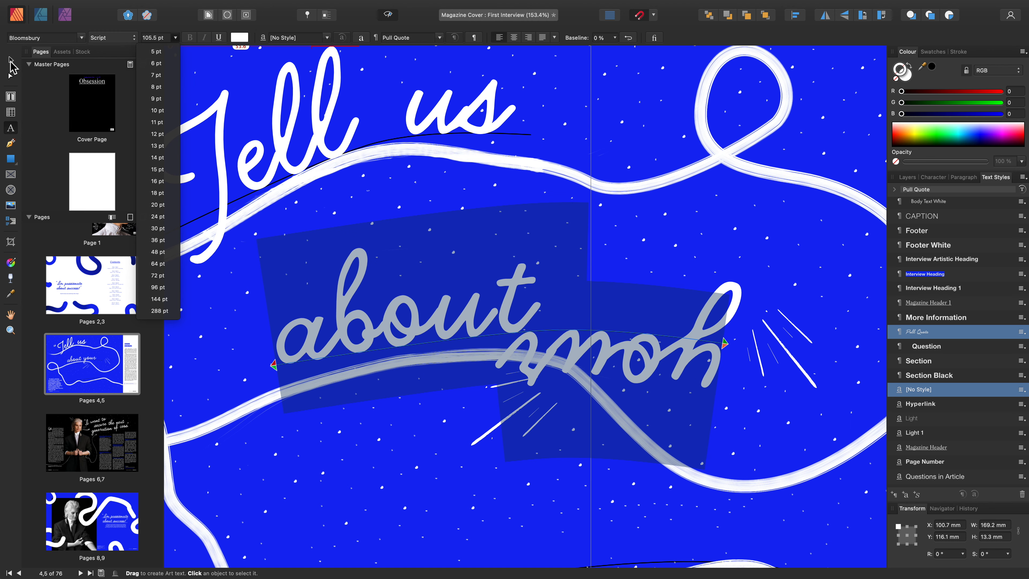
{"action": "left_click", "coordinate": [11, 60]}
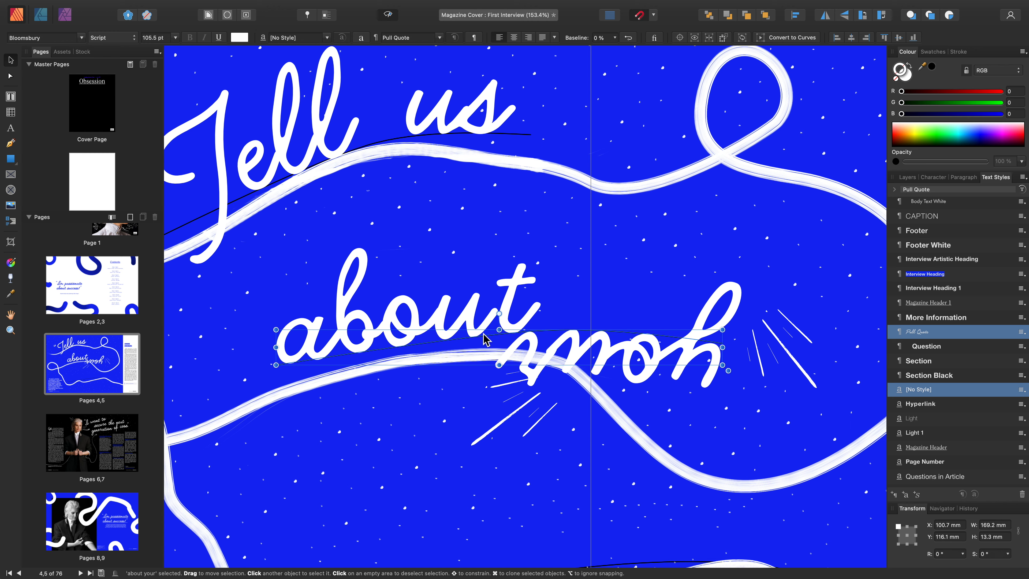
{"action": "key", "text": "t"}
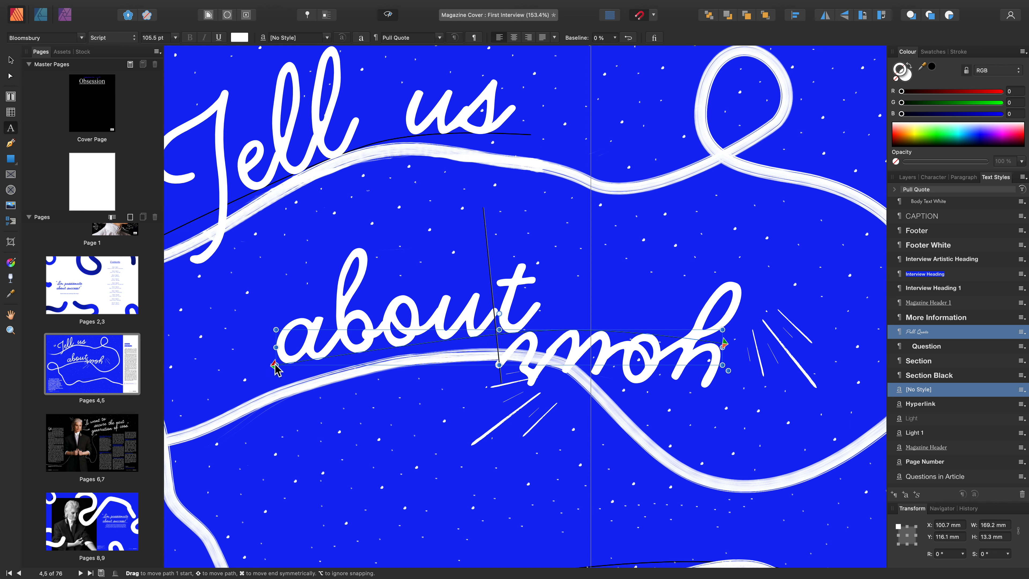
{"action": "left_click_drag", "start_coordinate": [276, 362], "coordinate": [514, 334]}
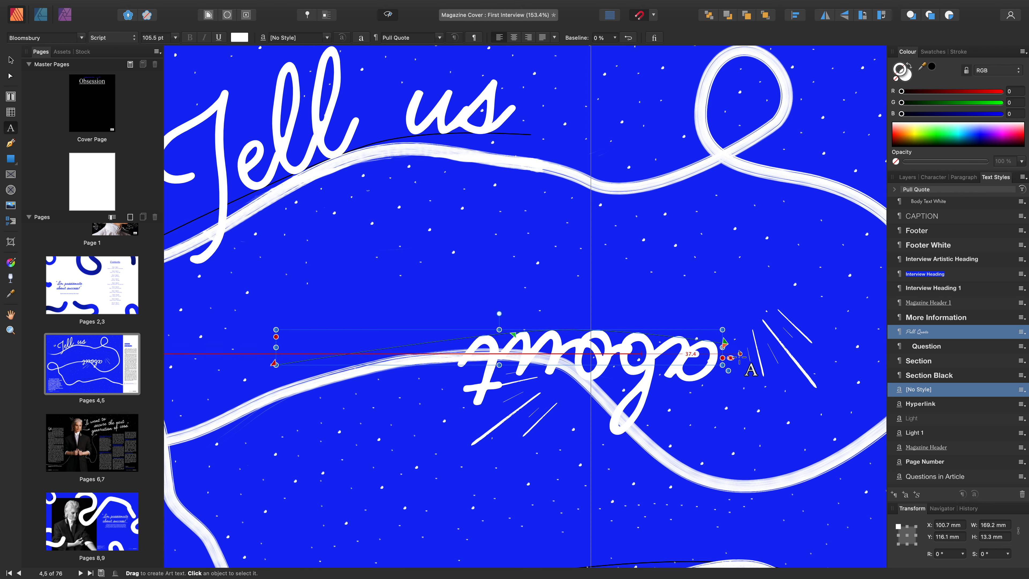
{"action": "left_click", "coordinate": [729, 361]}
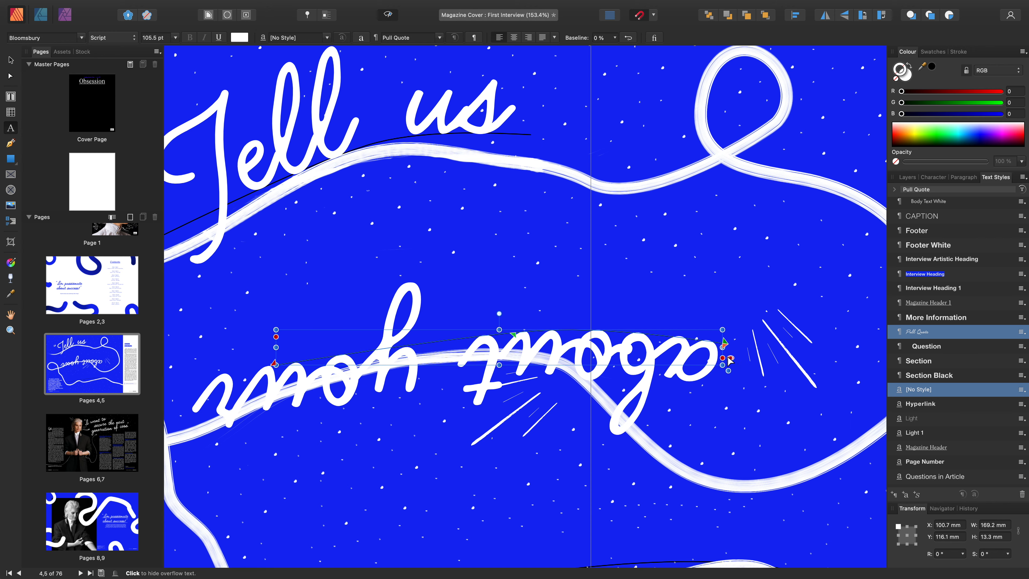
{"action": "left_click", "coordinate": [730, 359]}
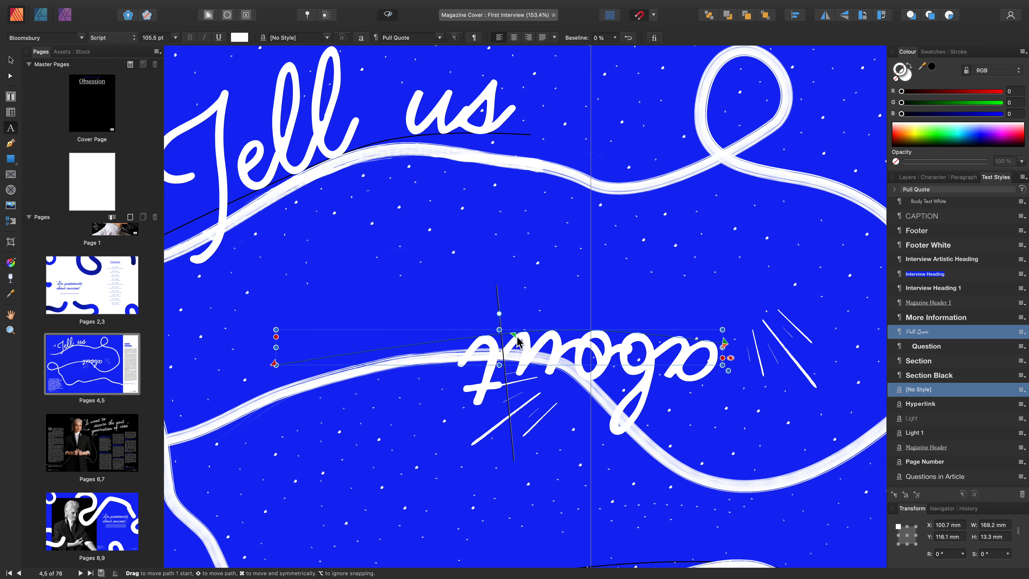
{"action": "left_click_drag", "start_coordinate": [514, 335], "coordinate": [264, 372]}
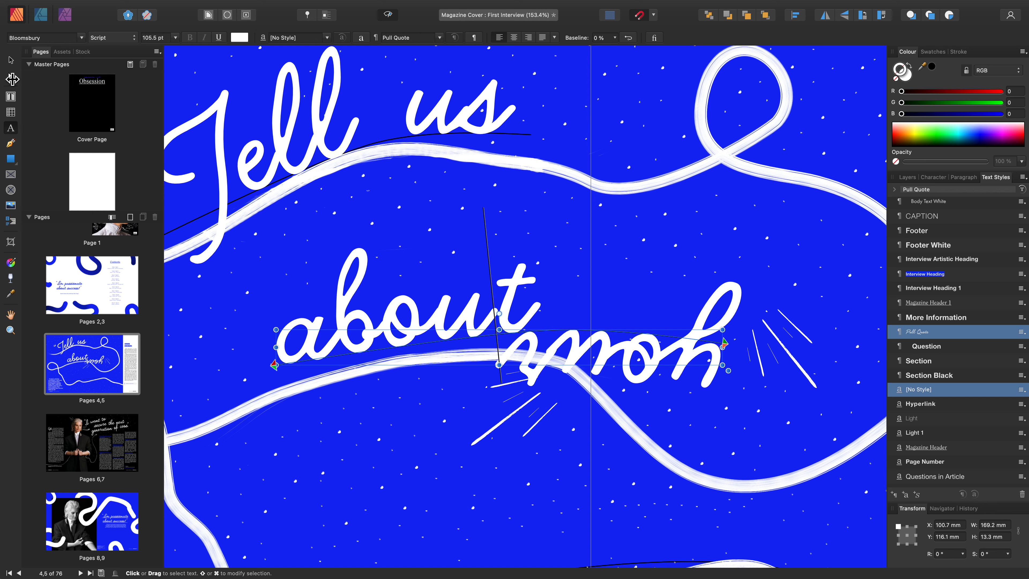
- Extend the end node of the "about your" curve to about 202 mm wide and move the text object slightly toward the page's outer edge
{"action": "left_click", "coordinate": [11, 77]}
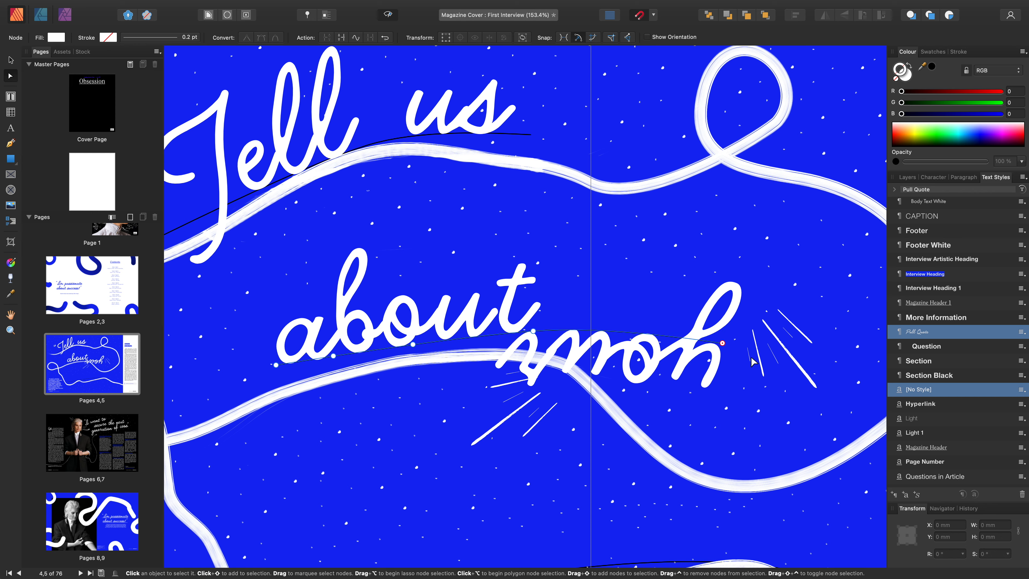
{"action": "left_click_drag", "start_coordinate": [723, 344], "coordinate": [809, 365]}
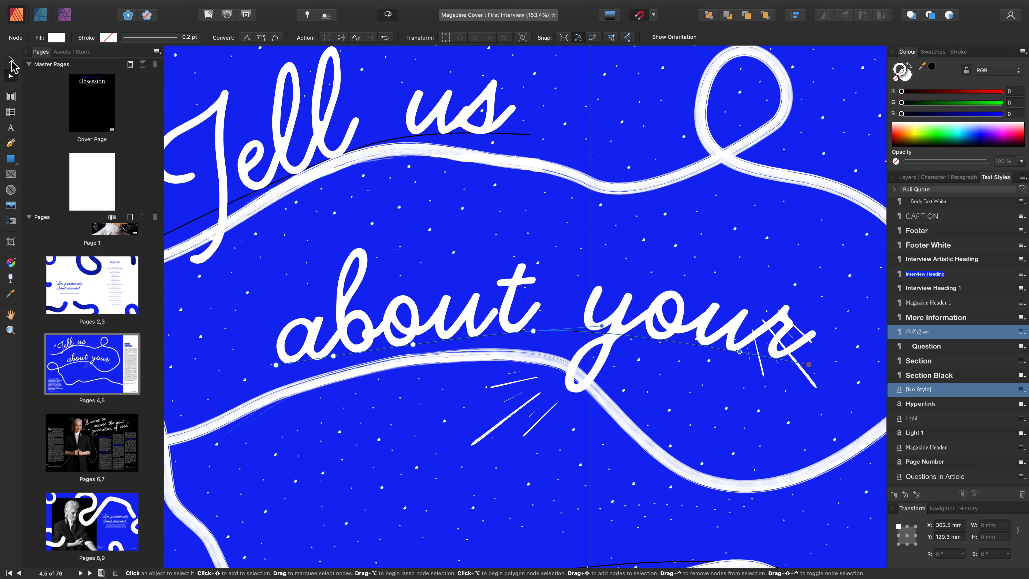
{"action": "left_click", "coordinate": [10, 61]}
{"action": "left_click_drag", "start_coordinate": [491, 318], "coordinate": [478, 317]}
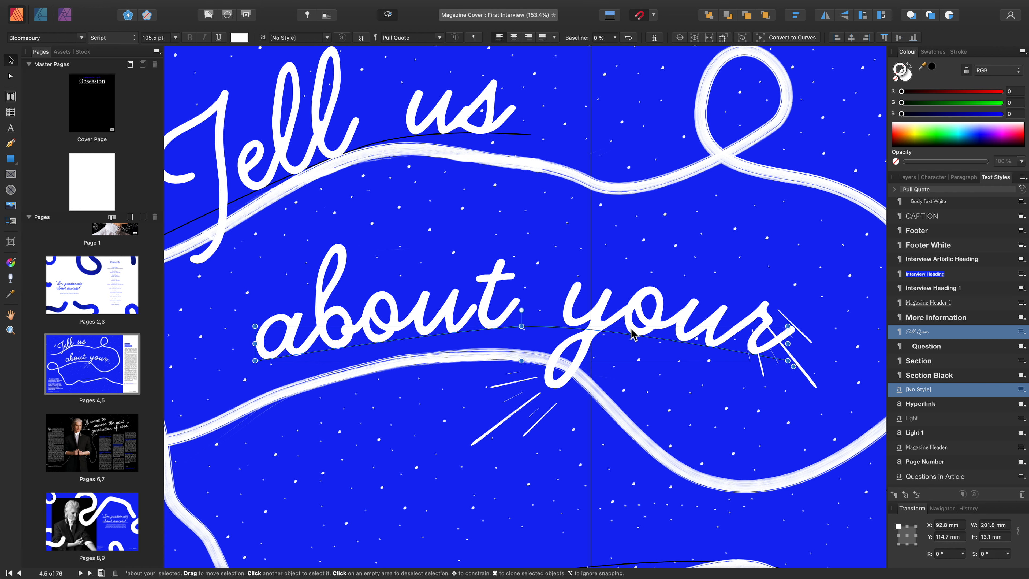
- Unlock the Graphics group of burst lines overlapping "your" and move it just below the word, to about X 318 mm, Y 151 mm
{"action": "scroll", "coordinate": [718, 368], "scroll_direction": "right", "scroll_amount": 5}
{"action": "left_click", "coordinate": [719, 369]}
{"action": "left_click", "coordinate": [907, 177]}
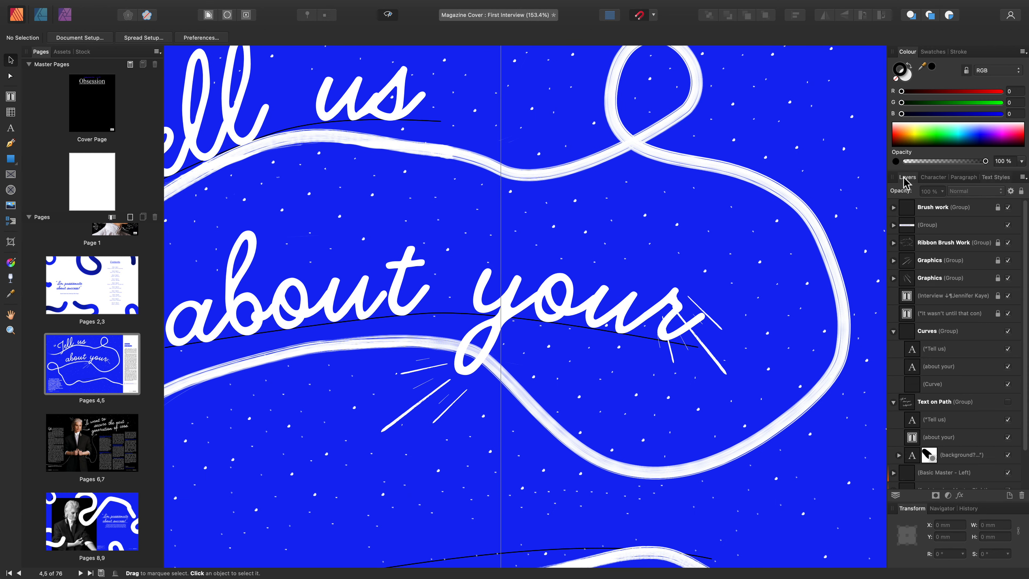
{"action": "left_click", "coordinate": [971, 279]}
{"action": "left_click", "coordinate": [998, 279]}
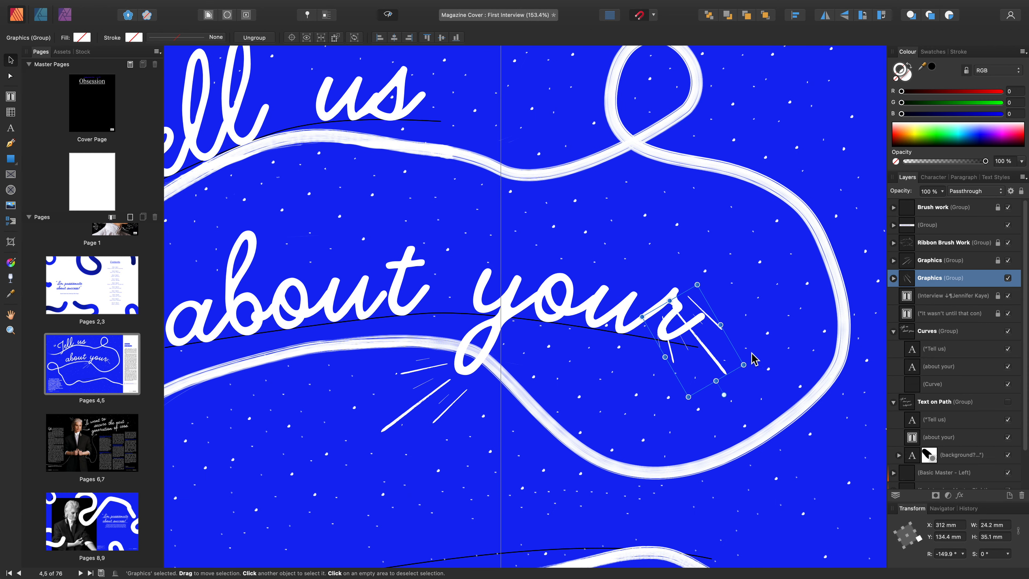
{"action": "left_click_drag", "start_coordinate": [717, 361], "coordinate": [728, 406]}
- Place artistic text on the lower curve in the Pull Quote style, enter "background", and display its overflowing text
{"action": "scroll", "coordinate": [538, 380], "scroll_direction": "left", "scroll_amount": 5}
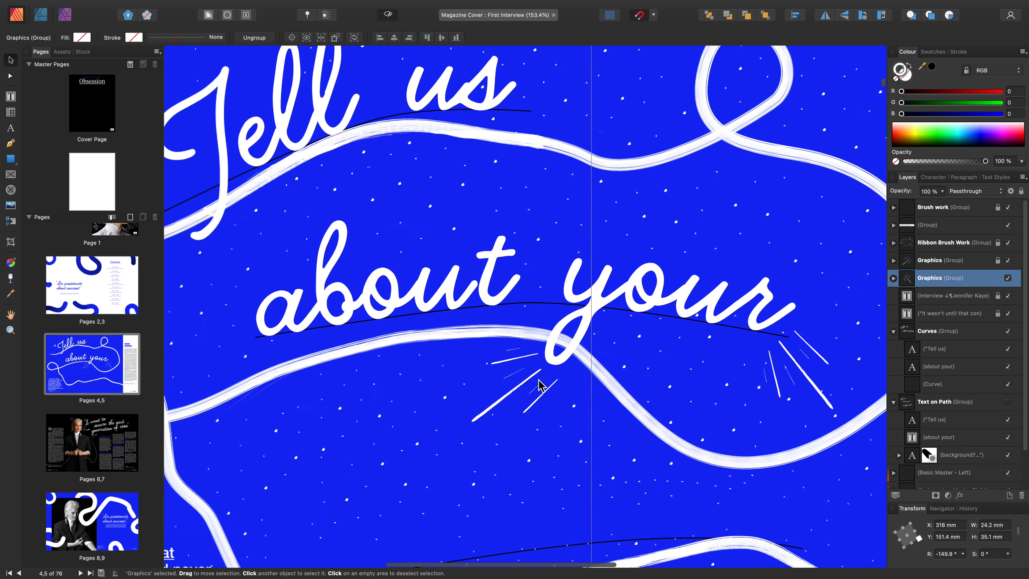
{"action": "scroll", "coordinate": [539, 380], "scroll_direction": "down", "scroll_amount": 4}
{"action": "scroll", "coordinate": [541, 384], "scroll_direction": "down", "scroll_amount": 1}
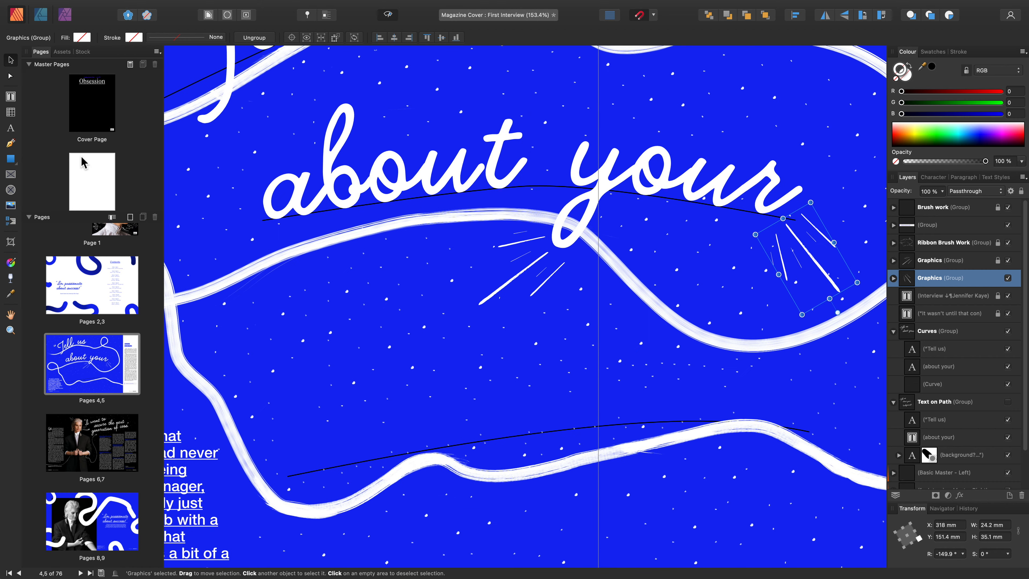
{"action": "left_click", "coordinate": [10, 128]}
{"action": "left_click", "coordinate": [304, 474]}
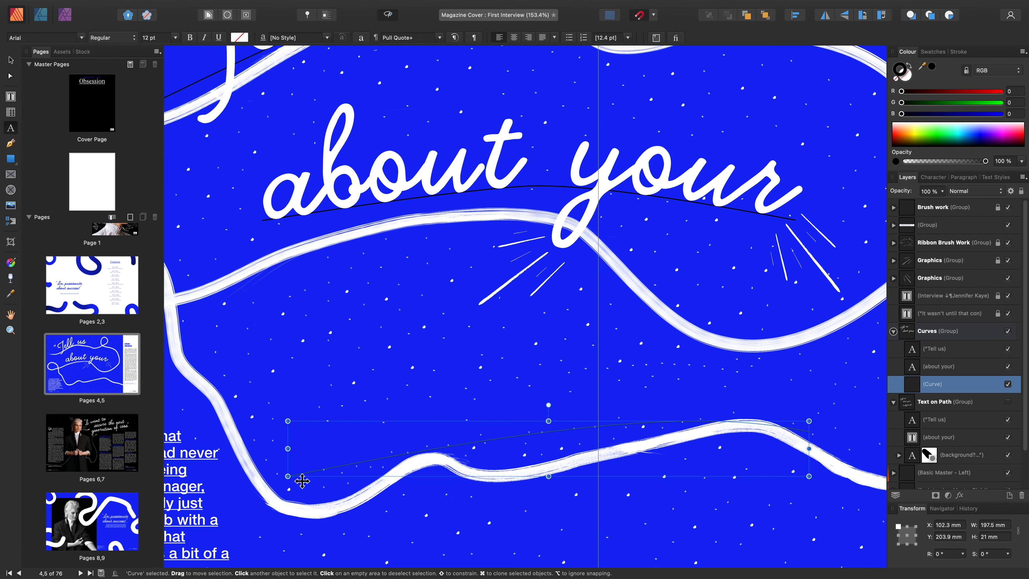
{"action": "left_click", "coordinate": [995, 176]}
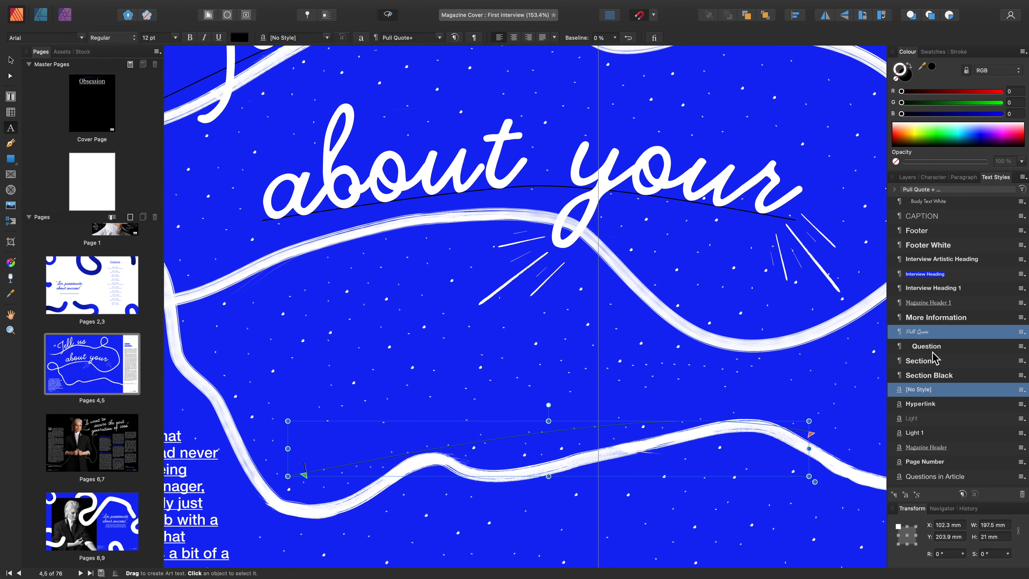
{"action": "left_click", "coordinate": [916, 333]}
{"action": "scroll", "coordinate": [310, 457], "scroll_direction": "down", "scroll_amount": 1}
{"action": "scroll", "coordinate": [309, 456], "scroll_direction": "right", "scroll_amount": 1}
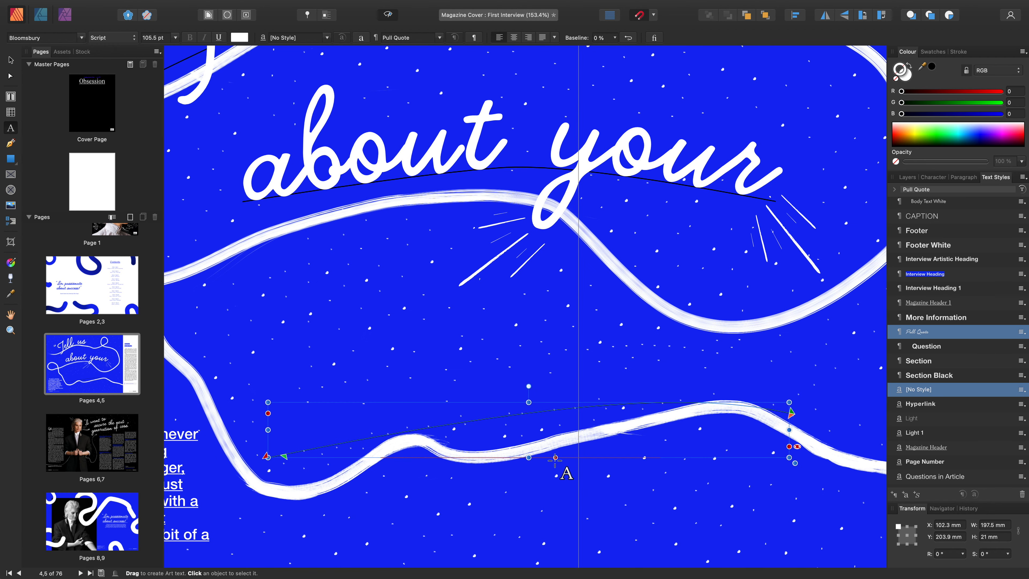
{"action": "left_click", "coordinate": [797, 447]}
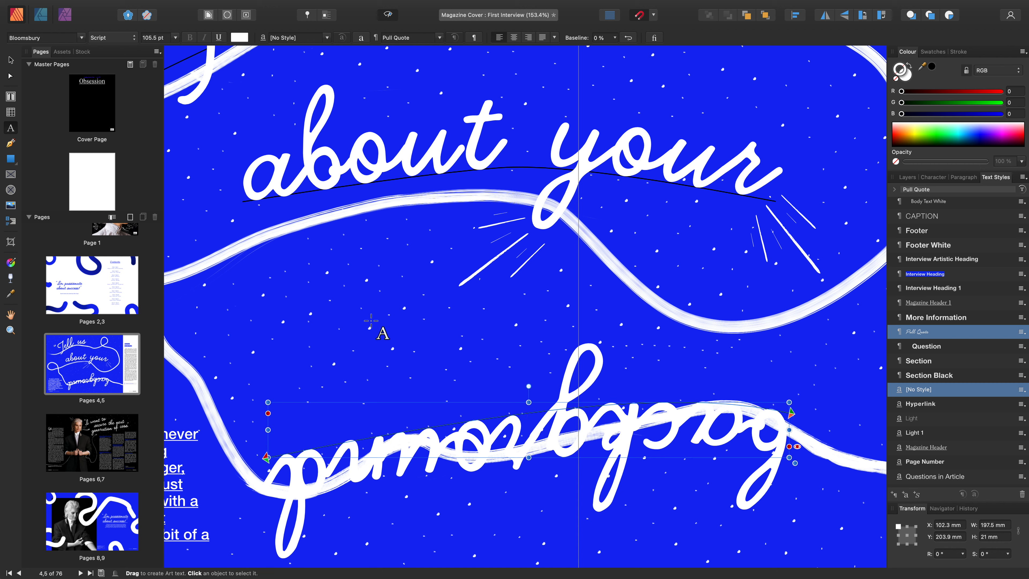
- Extend the end node of the "background" curve to fit the word and bend its middle segments to follow the ribbon beneath
{"action": "key", "text": "a"}
{"action": "left_click_drag", "start_coordinate": [789, 413], "coordinate": [812, 401]}
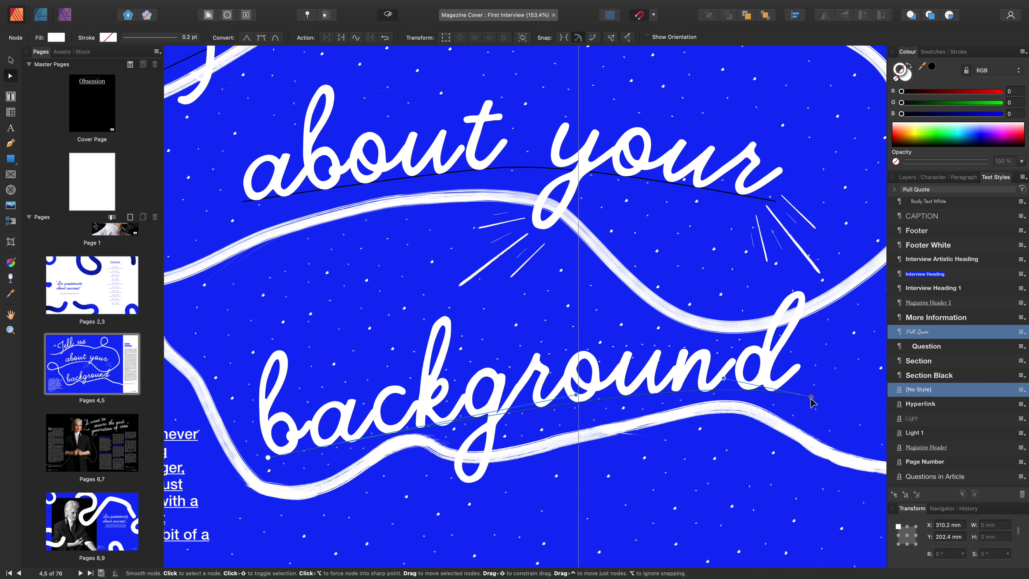
{"action": "left_click_drag", "start_coordinate": [559, 407], "coordinate": [396, 430]}
{"action": "left_click_drag", "start_coordinate": [635, 413], "coordinate": [635, 413]}
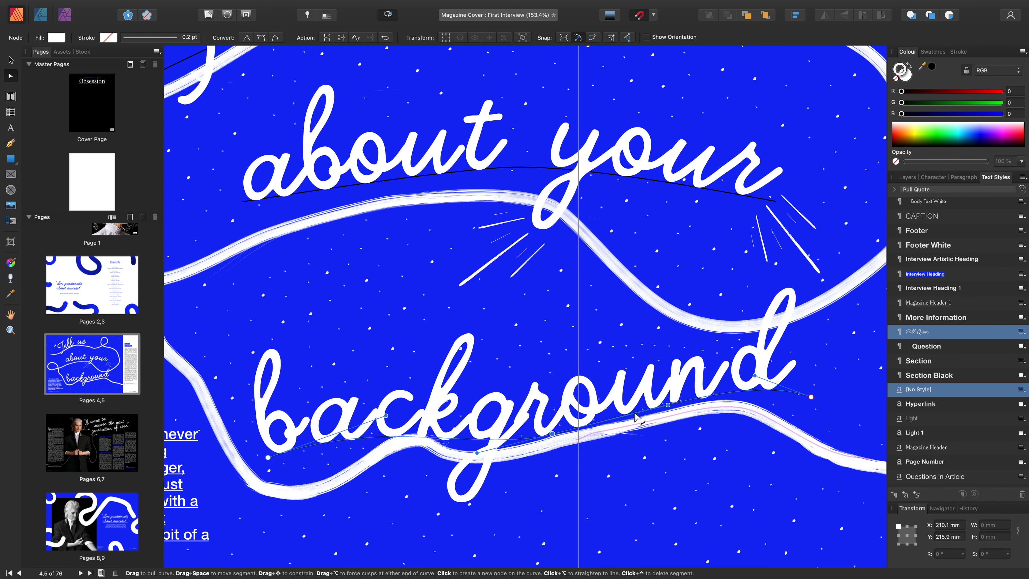
{"action": "left_click_drag", "start_coordinate": [405, 437], "coordinate": [405, 431]}
- Set the baseline offset of the "background" text to -8 %
{"action": "key", "text": "t"}
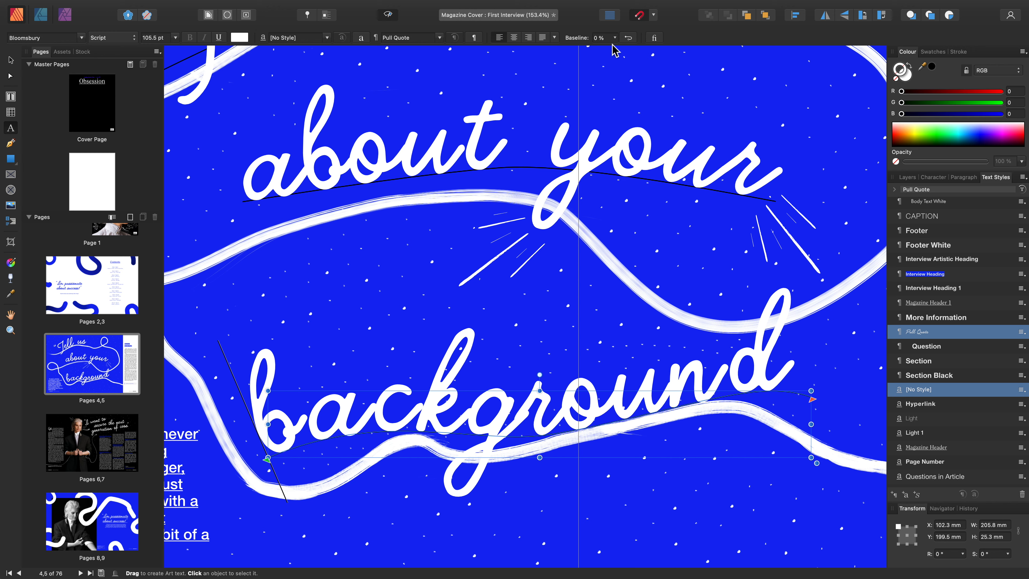
{"action": "left_click", "coordinate": [615, 39]}
{"action": "mouse_move", "coordinate": [617, 53]}
{"action": "left_mouse_down"}
{"action": "mouse_move", "coordinate": [626, 54]}
{"action": "mouse_move", "coordinate": [613, 49]}
{"action": "left_mouse_up"}
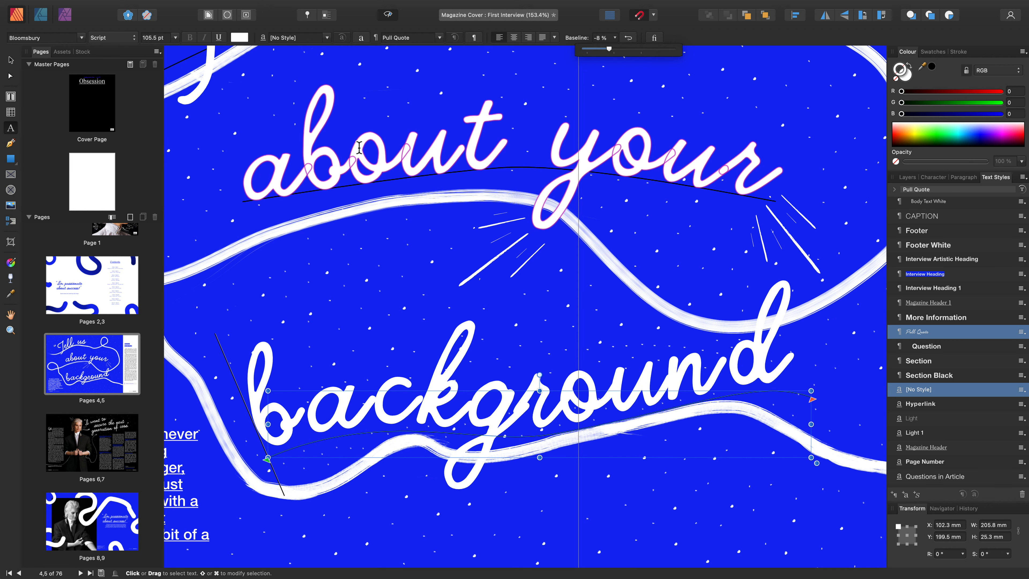
{"action": "key", "text": "Escape"}
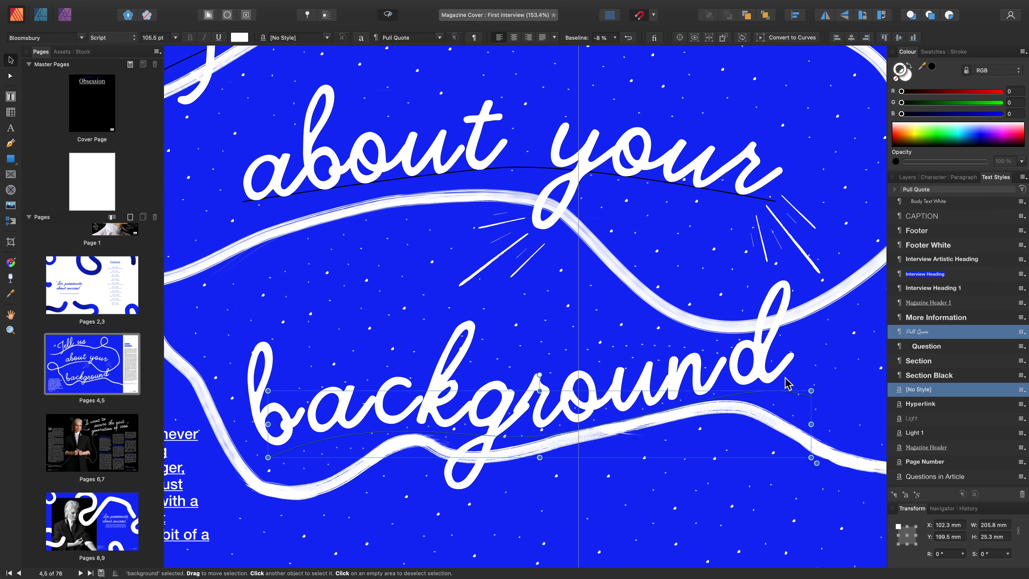
- Change the lower text to "Background" with a capital B and a closing quotation mark, and extend its curve to about 223 mm wide
{"action": "double_click", "coordinate": [784, 374]}
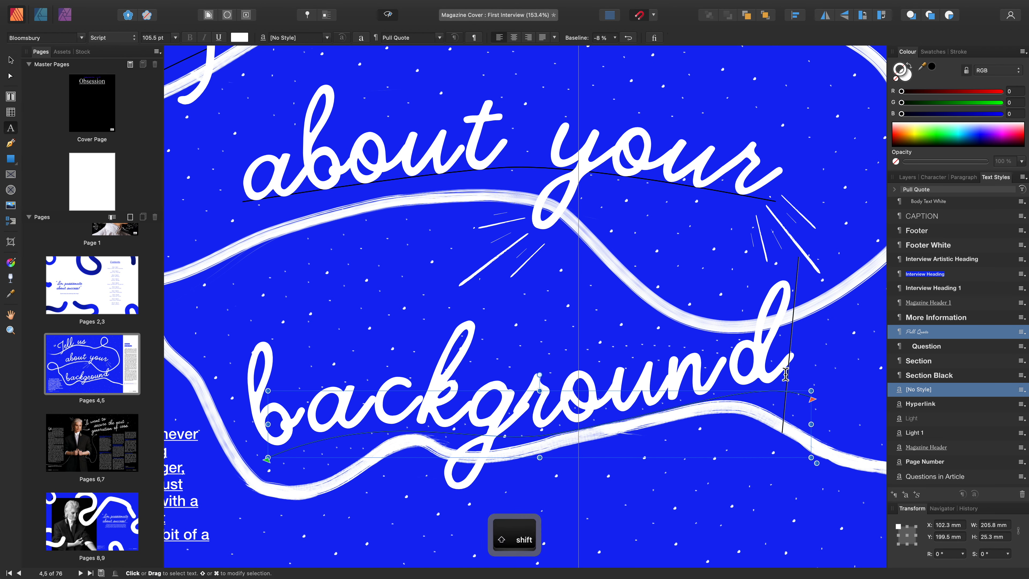
{"action": "type", "text": "\""}
{"action": "left_click", "coordinate": [11, 76]}
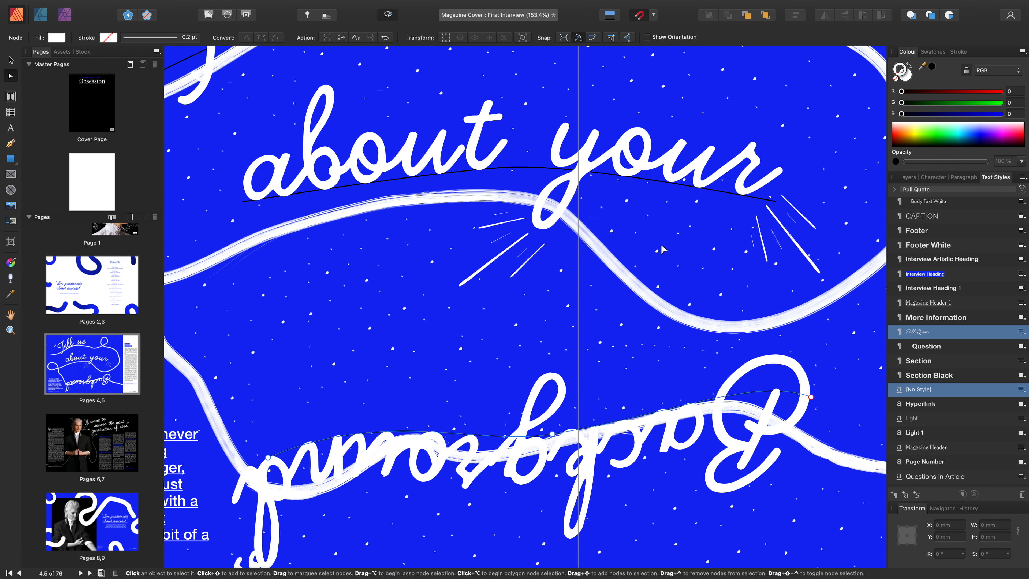
{"action": "left_click_drag", "start_coordinate": [811, 399], "coordinate": [847, 386]}
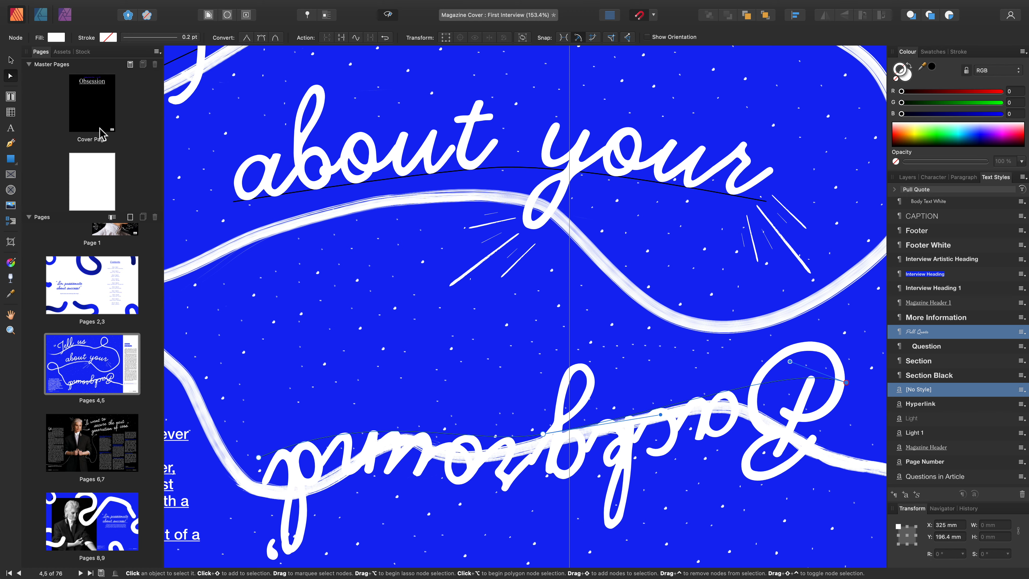
- Reverse the text path of "Background" so it reads upright, and stretch the curve's end to about 238 mm wide
{"action": "left_click", "coordinate": [11, 61]}
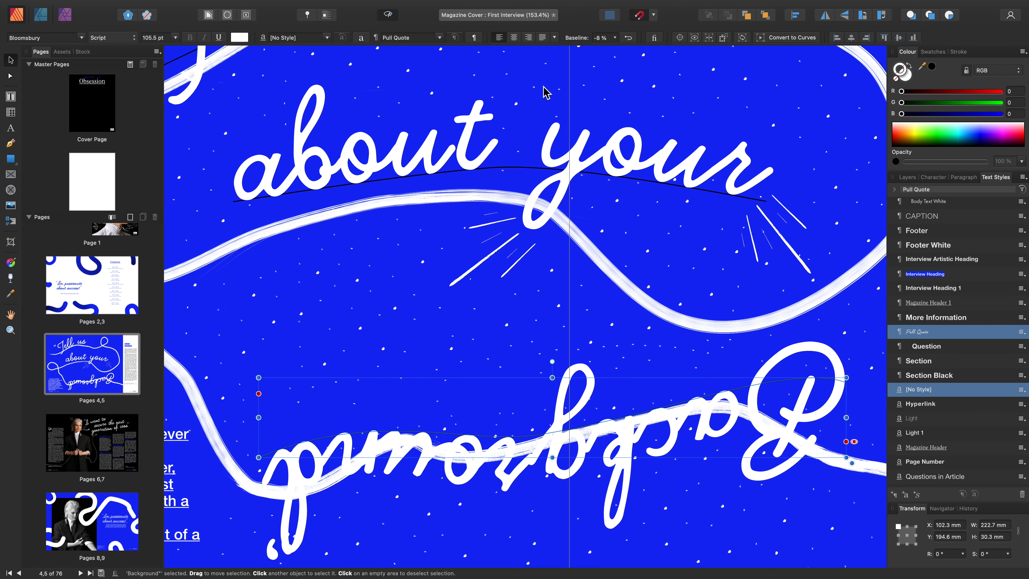
{"action": "left_click", "coordinate": [628, 38]}
{"action": "scroll", "coordinate": [766, 348], "scroll_direction": "right", "scroll_amount": 3}
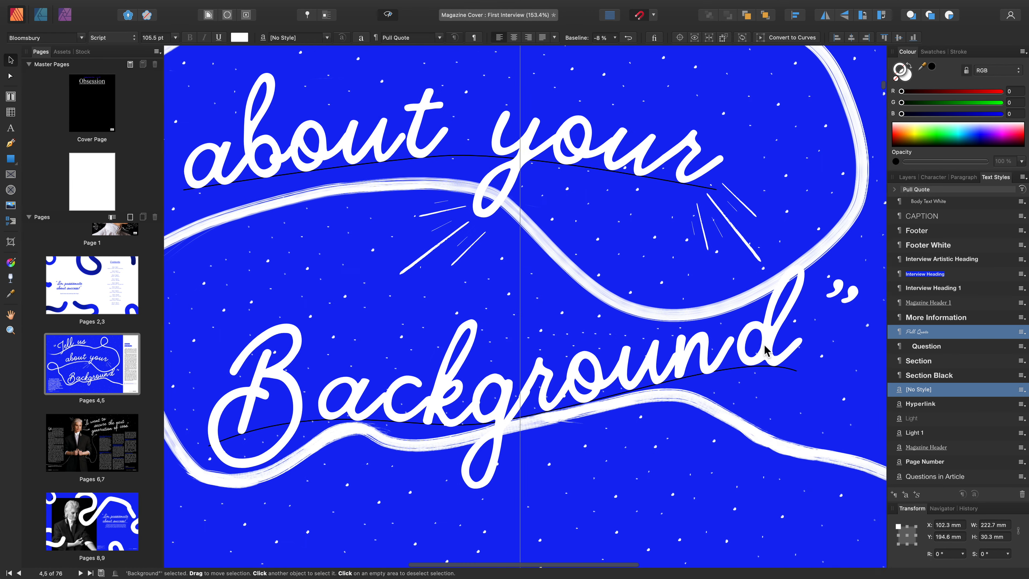
{"action": "left_click_drag", "start_coordinate": [803, 412], "coordinate": [847, 412]}
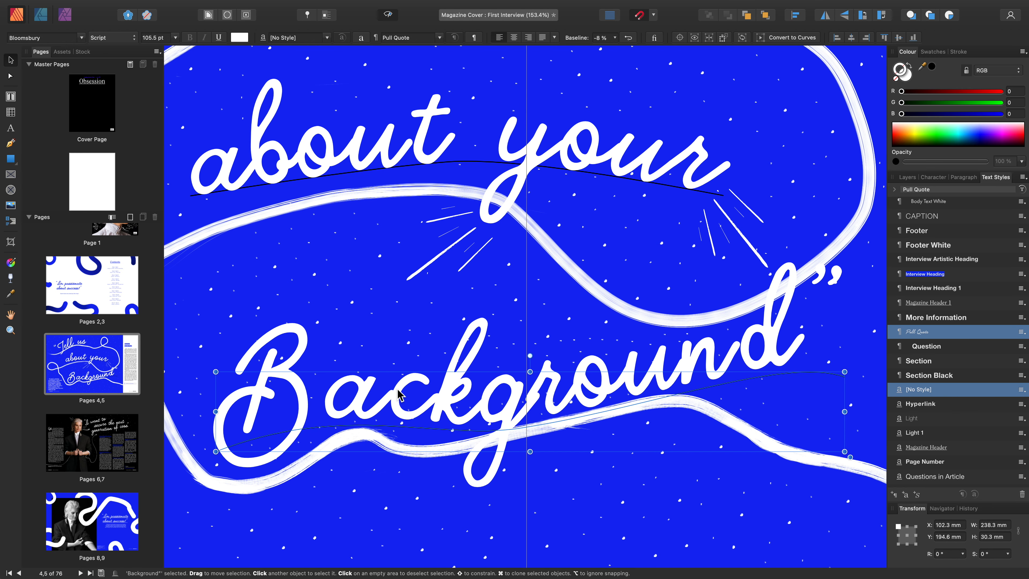
- Try shifting the start and end points of the "Background" text along its curve, separately and symmetrically
{"action": "left_click", "coordinate": [11, 131]}
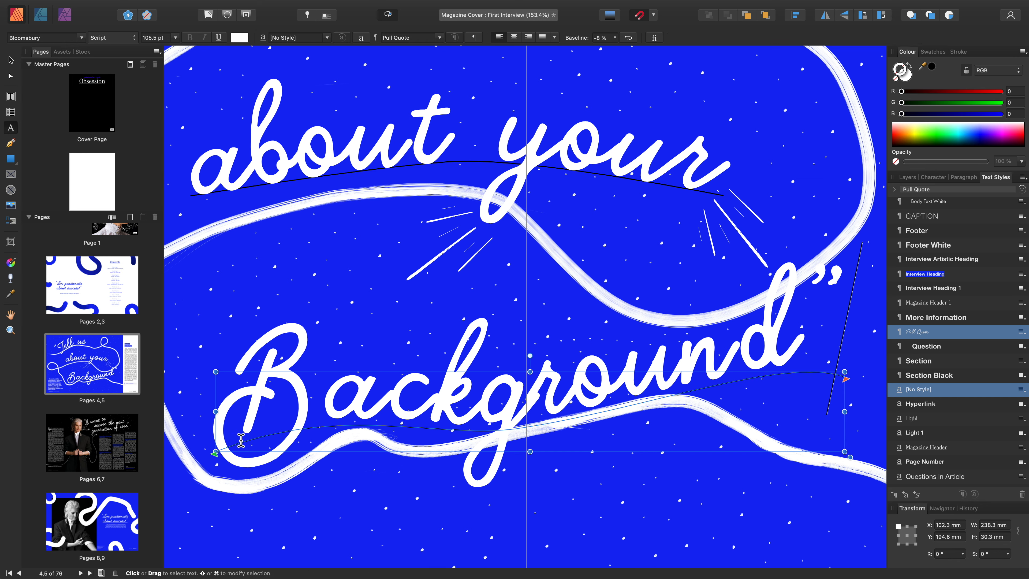
{"action": "mouse_move", "coordinate": [215, 453]}
{"action": "left_mouse_down"}
{"action": "mouse_move", "coordinate": [238, 447]}
{"action": "mouse_move", "coordinate": [212, 448]}
{"action": "left_mouse_up"}
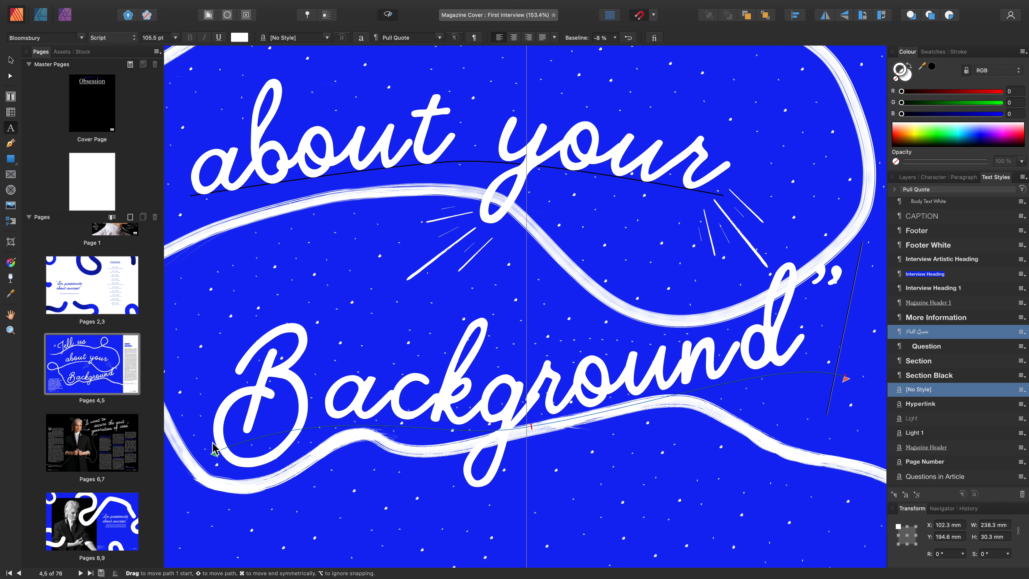
{"action": "mouse_move", "coordinate": [214, 448]}
{"action": "left_mouse_down"}
{"action": "mouse_move", "coordinate": [260, 435]}
{"action": "mouse_move", "coordinate": [207, 449]}
{"action": "left_mouse_up"}
{"action": "left_click", "coordinate": [213, 451]}
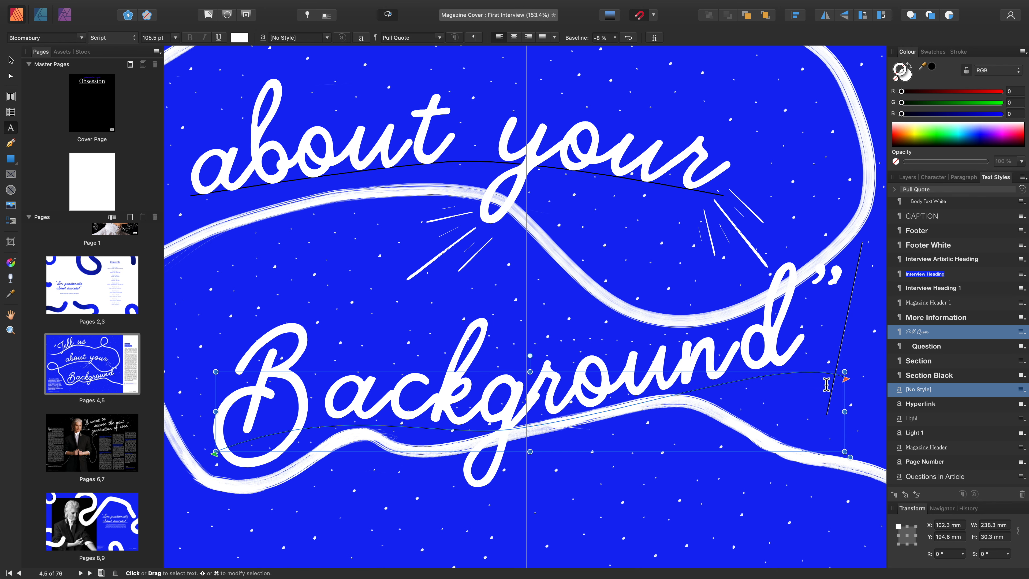
{"action": "key", "text": "alt"}
{"action": "mouse_move", "coordinate": [841, 378]}
{"action": "left_mouse_down"}
{"action": "mouse_move", "coordinate": [757, 374]}
{"action": "mouse_move", "coordinate": [670, 387]}
{"action": "mouse_move", "coordinate": [846, 378]}
{"action": "left_mouse_up"}
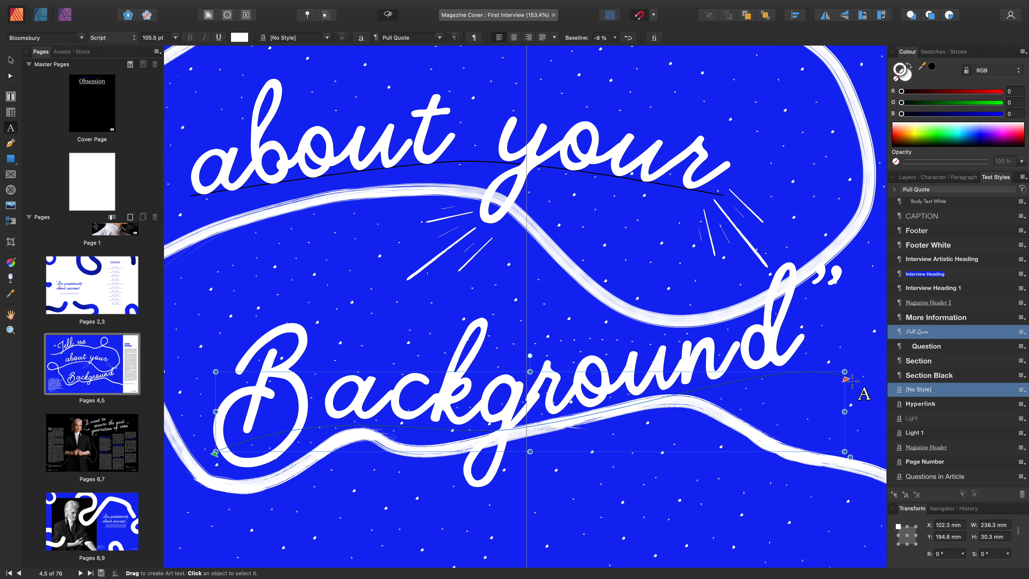
{"action": "key", "text": "super"}
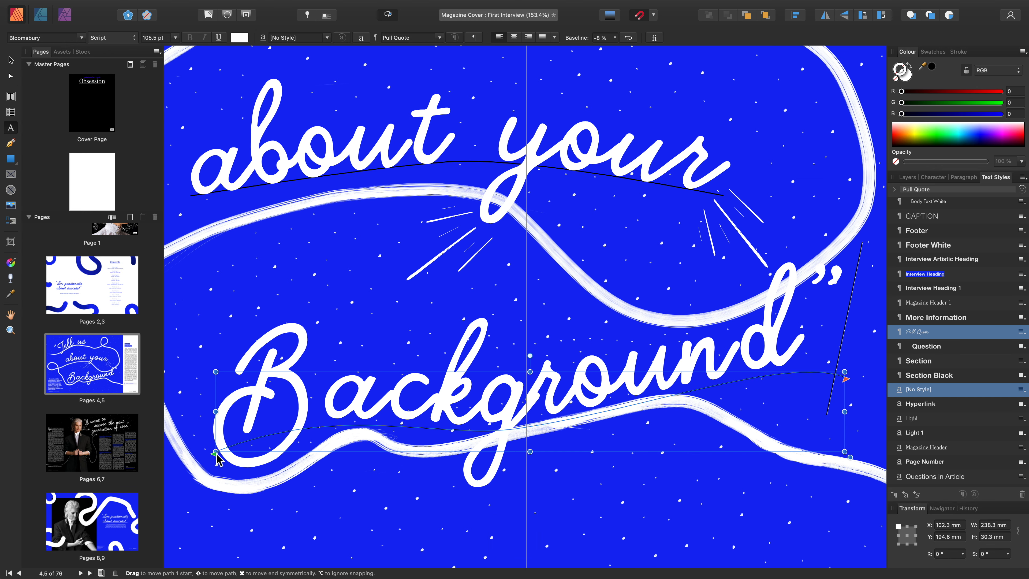
{"action": "mouse_move", "coordinate": [217, 454]}
{"action": "left_mouse_down"}
{"action": "mouse_move", "coordinate": [283, 437]}
{"action": "mouse_move", "coordinate": [500, 426]}
{"action": "mouse_move", "coordinate": [345, 433]}
{"action": "mouse_move", "coordinate": [202, 466]}
{"action": "left_mouse_up"}
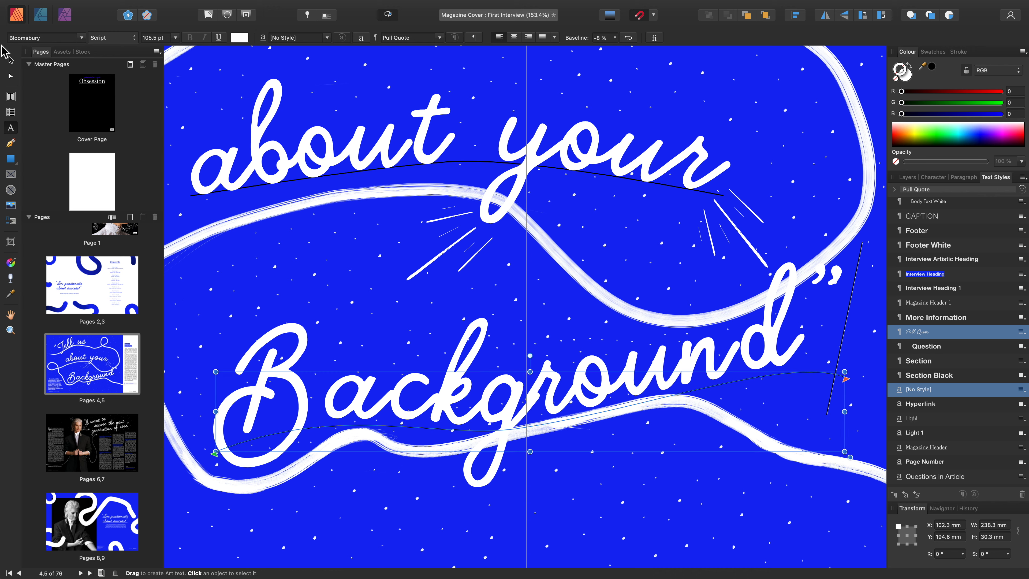
- Scale the "Background" text down together with its curve, to 105 pt and about 237 mm wide
{"action": "left_click", "coordinate": [11, 61]}
{"action": "scroll", "coordinate": [662, 320], "scroll_direction": "right", "scroll_amount": 3}
{"action": "scroll", "coordinate": [662, 320], "scroll_direction": "down", "scroll_amount": 1}
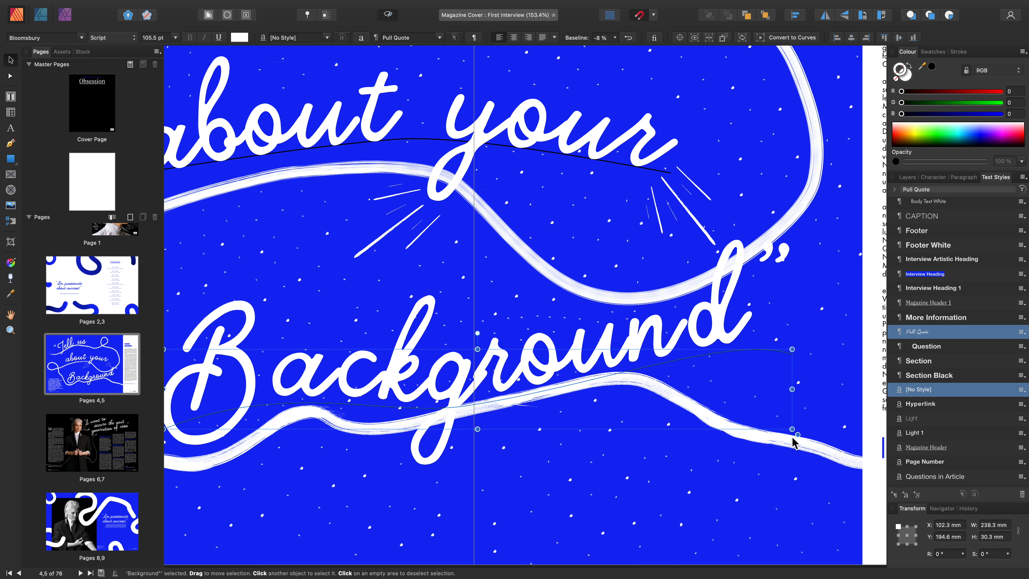
{"action": "mouse_move", "coordinate": [794, 438]}
{"action": "left_mouse_down"}
{"action": "mouse_move", "coordinate": [808, 450]}
{"action": "mouse_move", "coordinate": [796, 456]}
{"action": "left_mouse_up"}
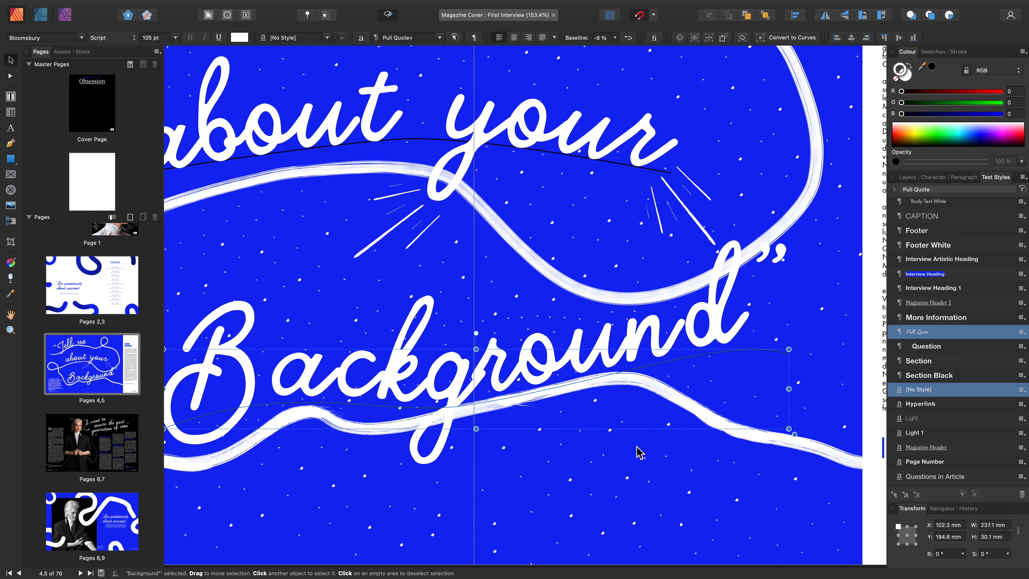